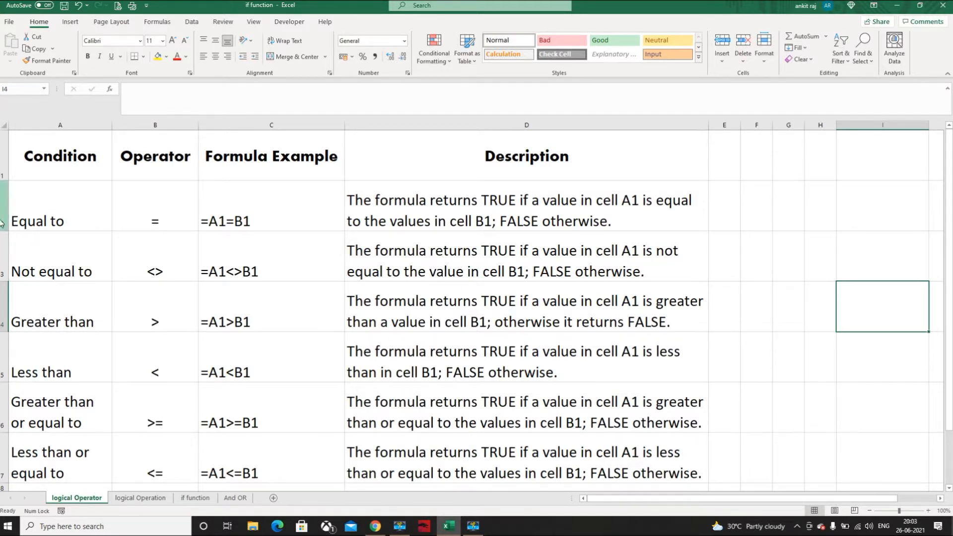
# Review the Equal to, Not equal to, Greater than and Less than rows of the operator table
pyautogui.click(3, 224)
pyautogui.click(1, 251)
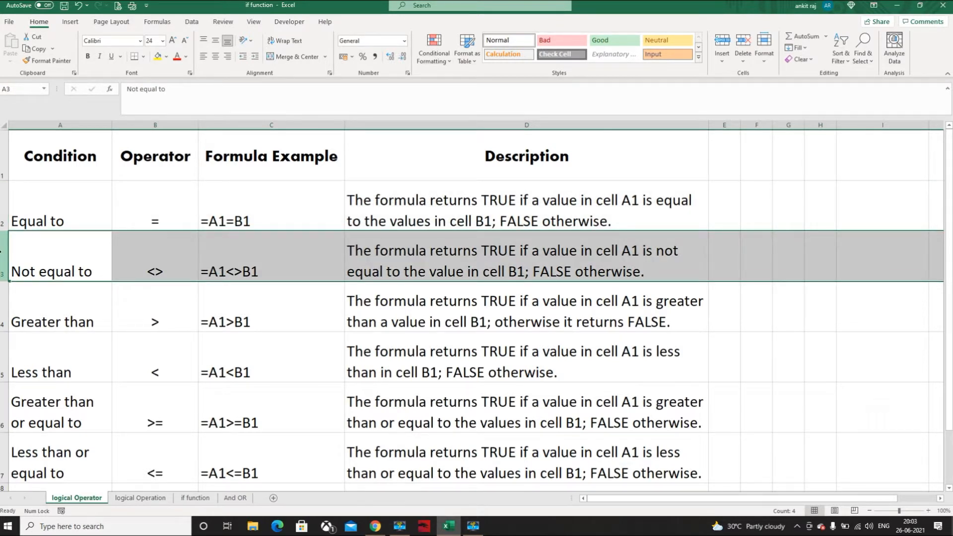
pyautogui.click(1, 296)
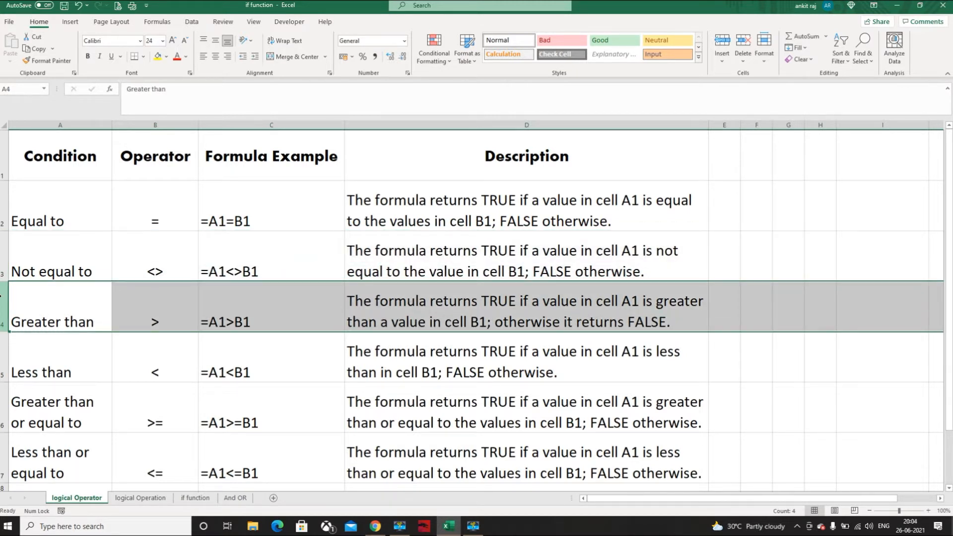
pyautogui.click(2, 358)
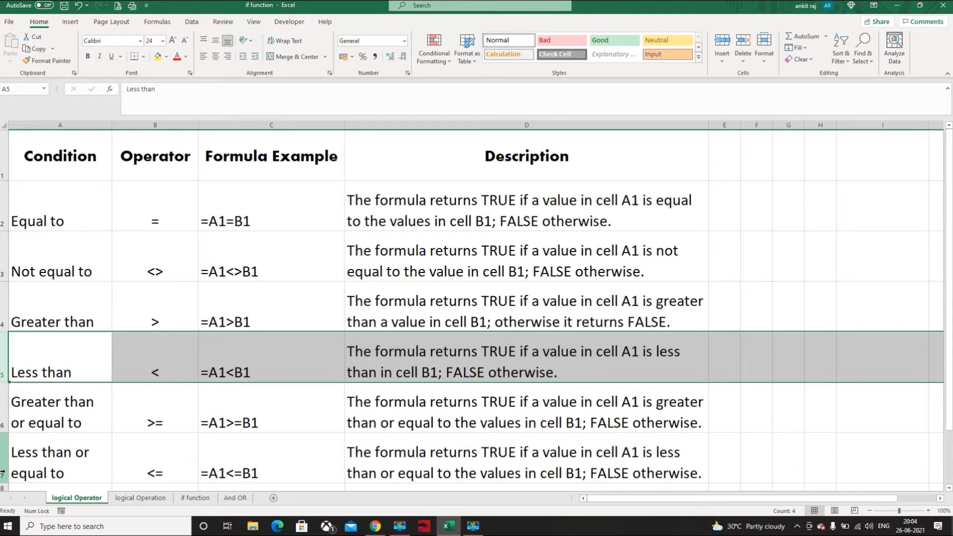
# Clear the existing comparison results from C1:C5 on the logical Operation sheet
pyautogui.click(141, 498)
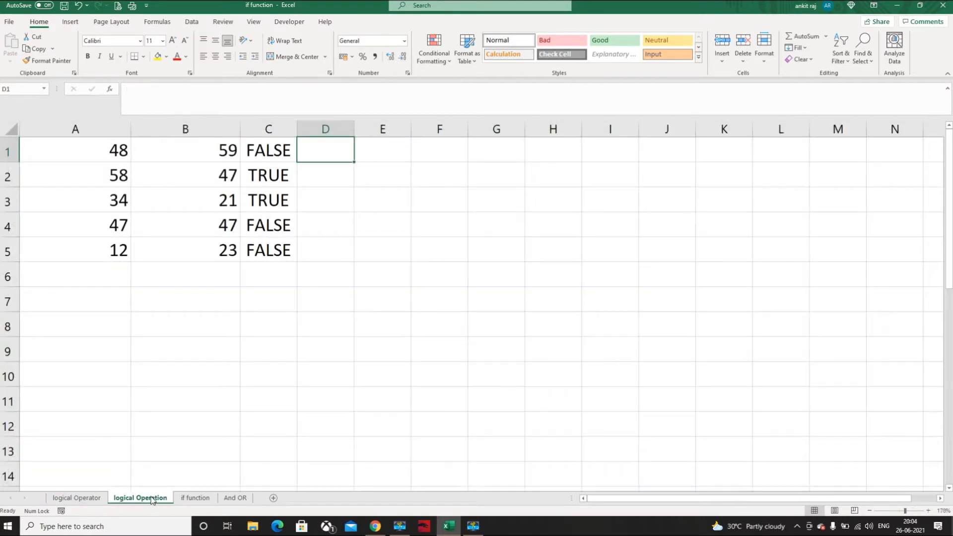
pyautogui.moveTo(261, 151); pyautogui.dragTo(263, 257)
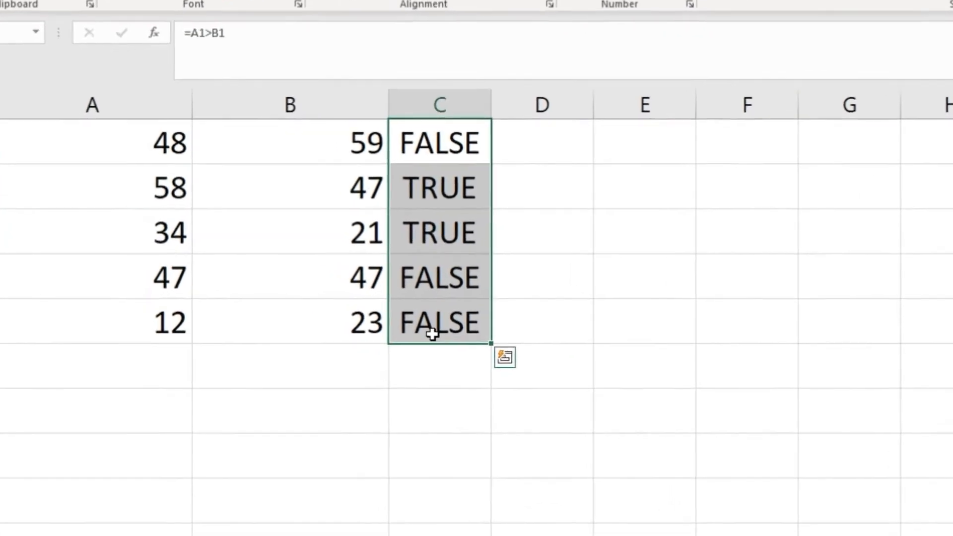
pyautogui.press('Delete')
# Enter the comparison formula =A1>B1 in cell C1
pyautogui.click(441, 136)
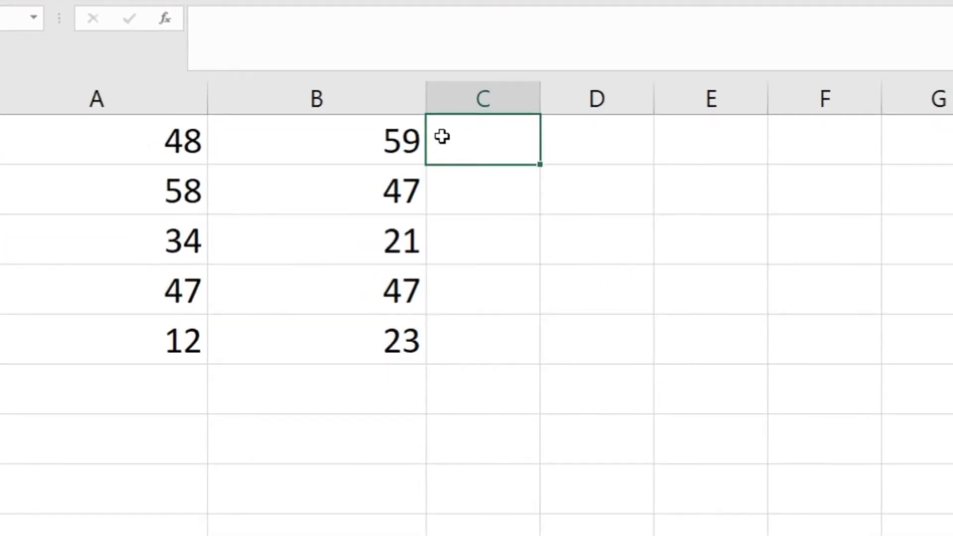
pyautogui.write('=')
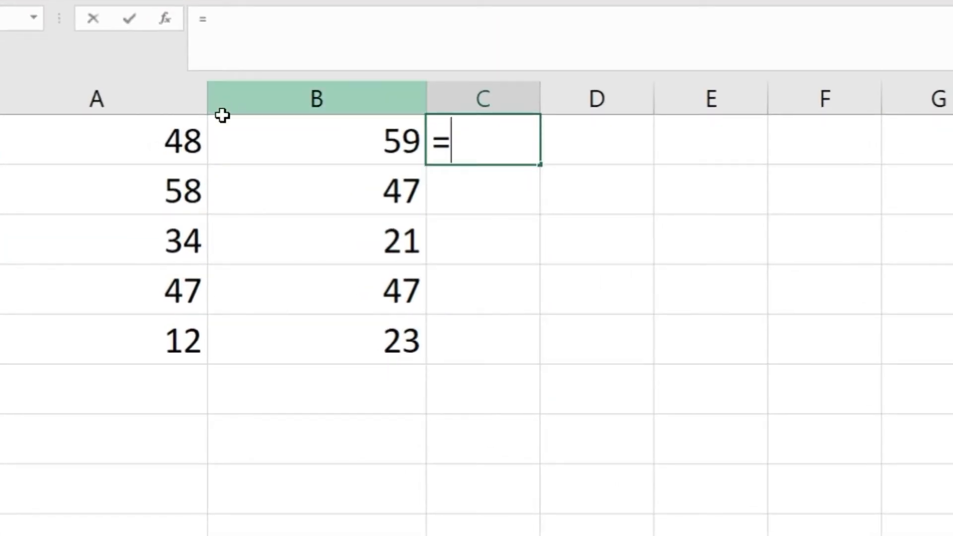
pyautogui.click(172, 144)
pyautogui.write('>')
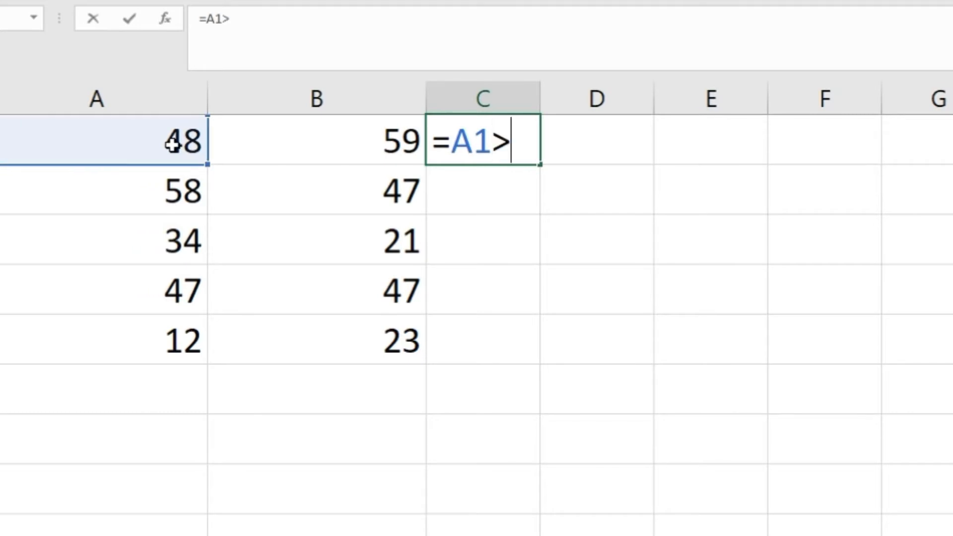
pyautogui.click(338, 148)
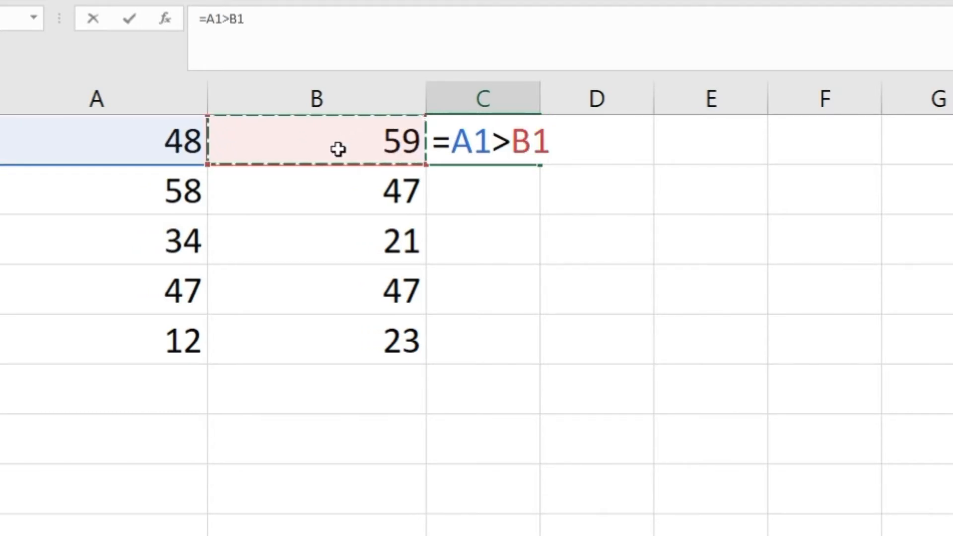
pyautogui.press('Return')
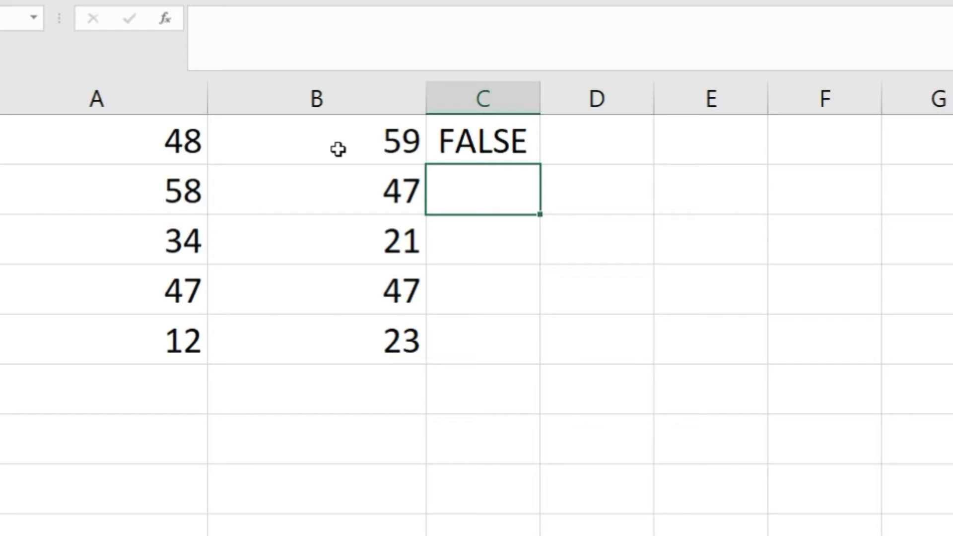
# Fill the comparison formula from C1 down through C5 and inspect the formulas in C1 and C2
pyautogui.click(504, 128)
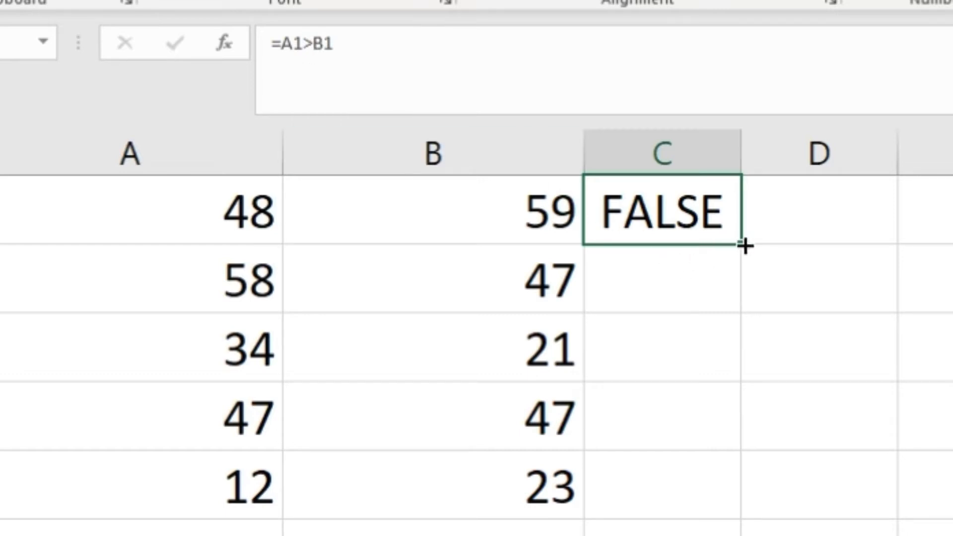
pyautogui.moveTo(745, 245); pyautogui.dragTo(736, 516)
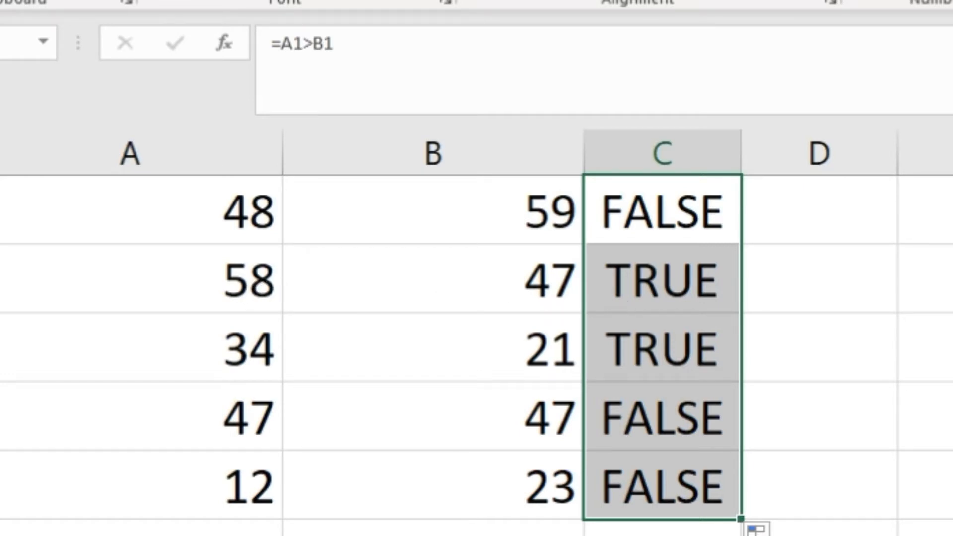
pyautogui.click(939, 438)
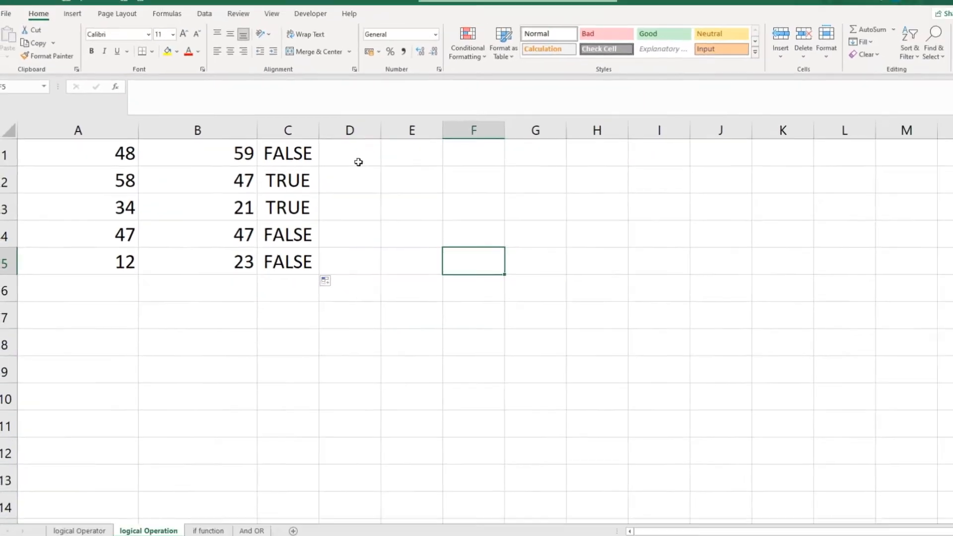
pyautogui.click(357, 160)
pyautogui.click(310, 156)
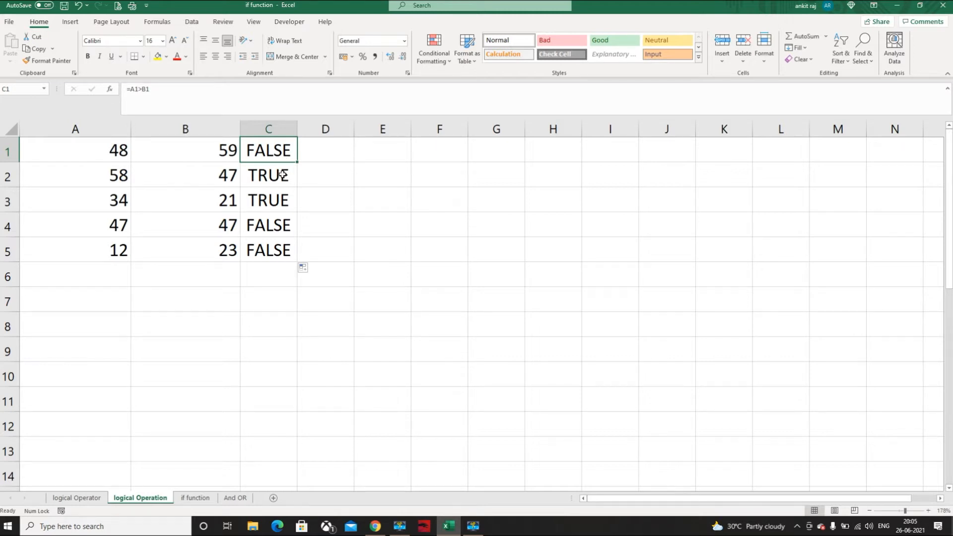
pyautogui.click(283, 174)
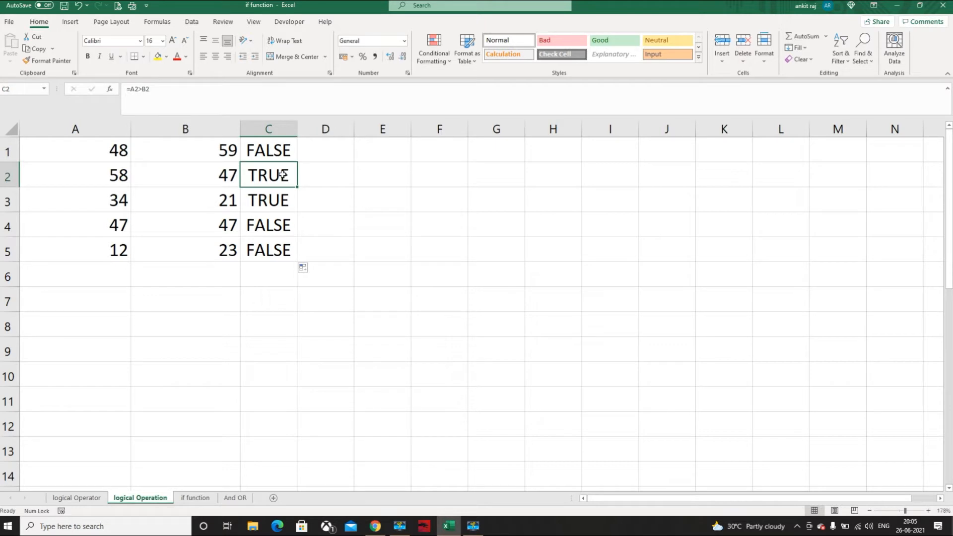
# Enter =C1*59 in cell D1 and fill the formula down through D5
pyautogui.click(327, 152)
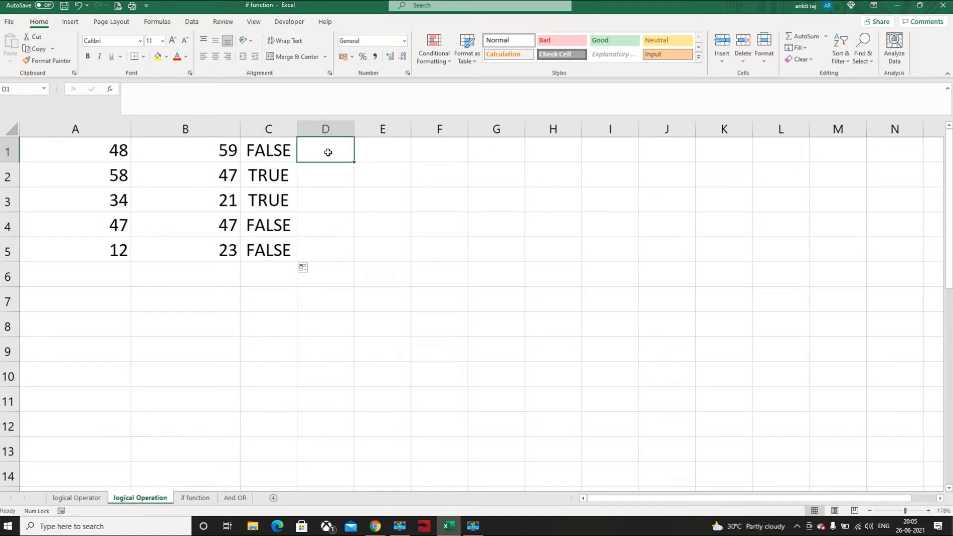
pyautogui.write('=')
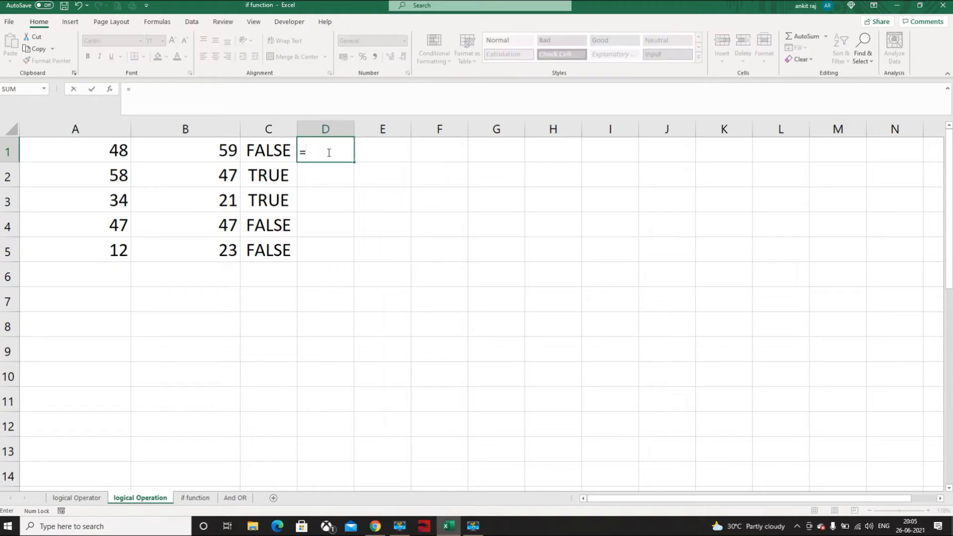
pyautogui.click(278, 152)
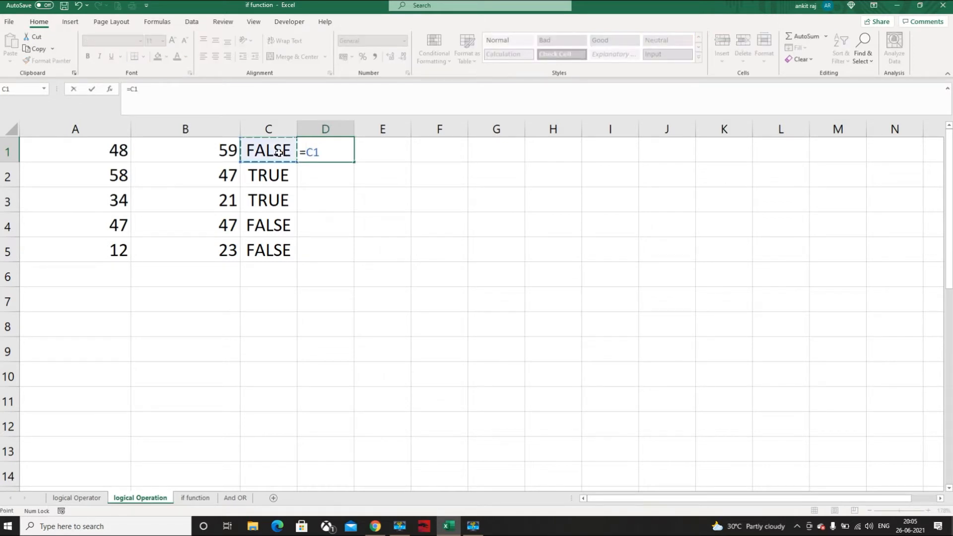
pyautogui.write('*59')
pyautogui.press('Return')
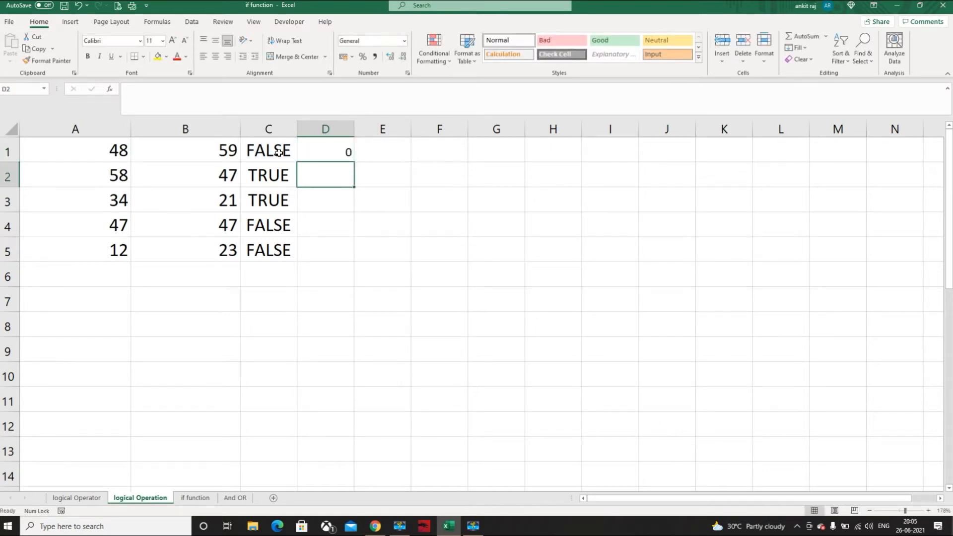
pyautogui.click(309, 157)
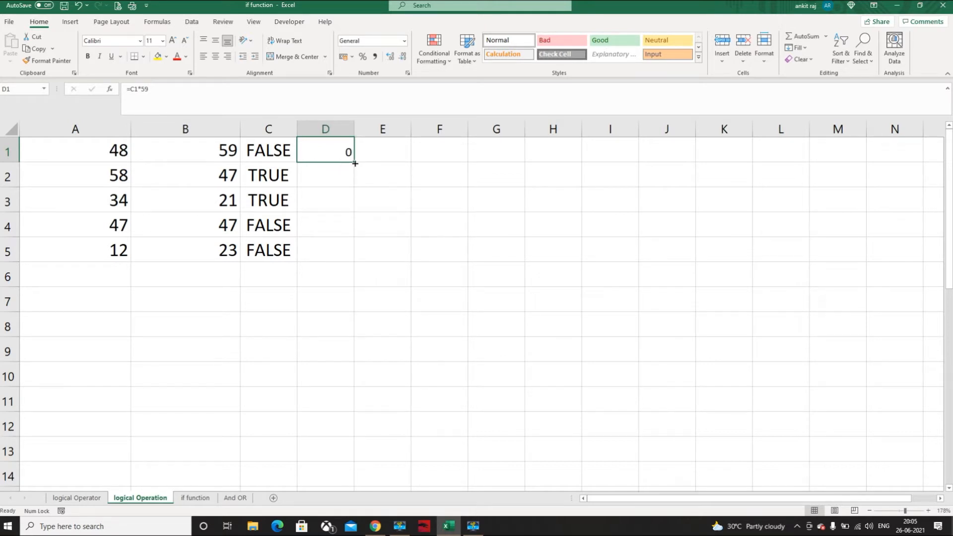
pyautogui.moveTo(355, 163); pyautogui.dragTo(349, 255)
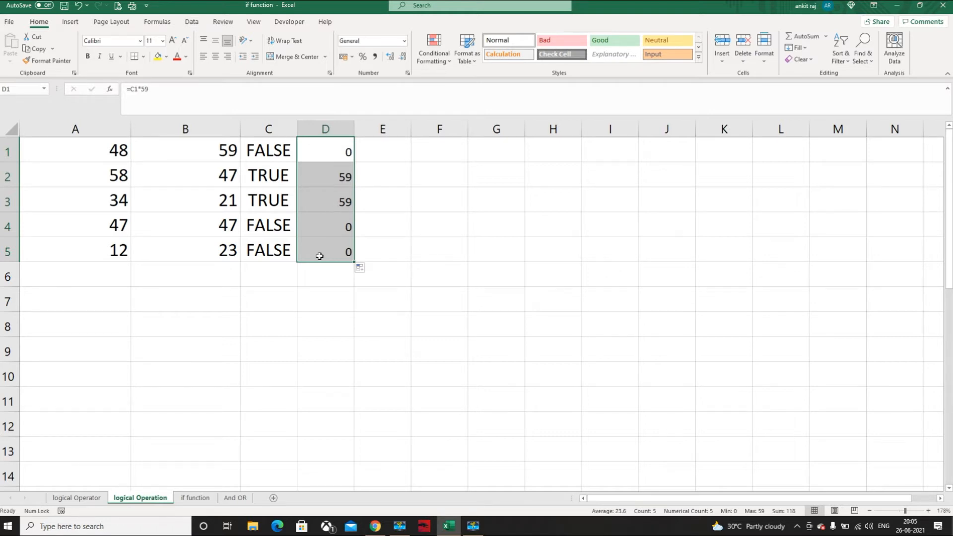
# On the if function sheet, start an IF formula in C2 with the logical test B2>50
pyautogui.click(196, 498)
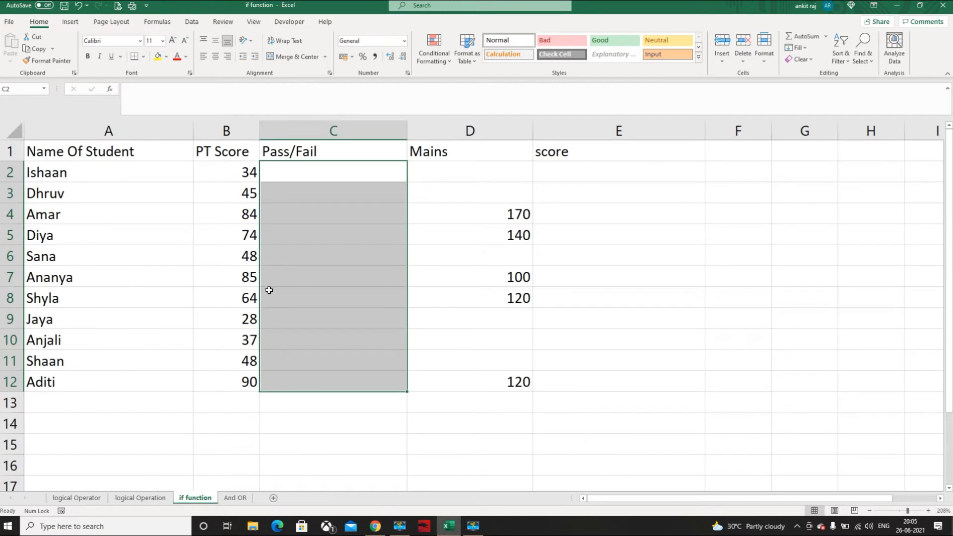
pyautogui.click(303, 171)
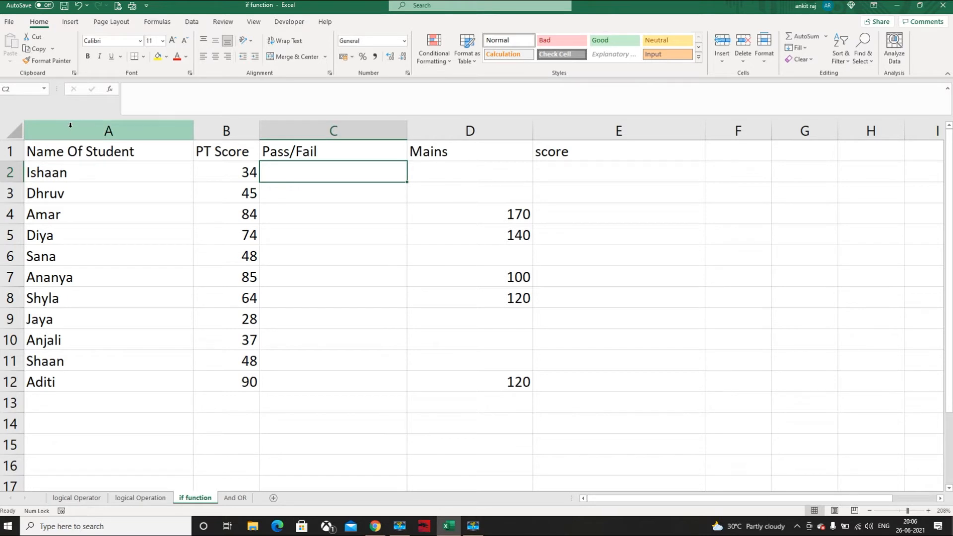
pyautogui.click(226, 131)
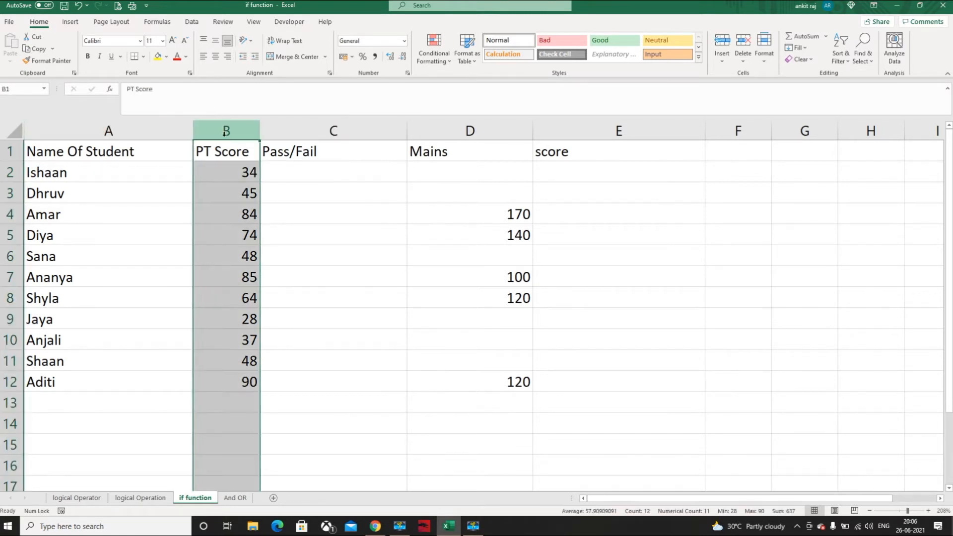
pyautogui.click(285, 177)
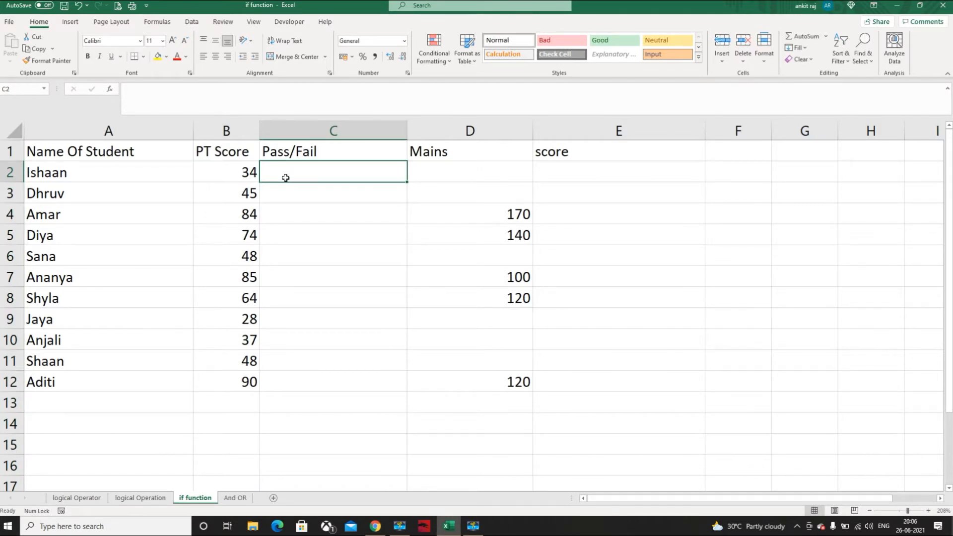
pyautogui.write('=if')
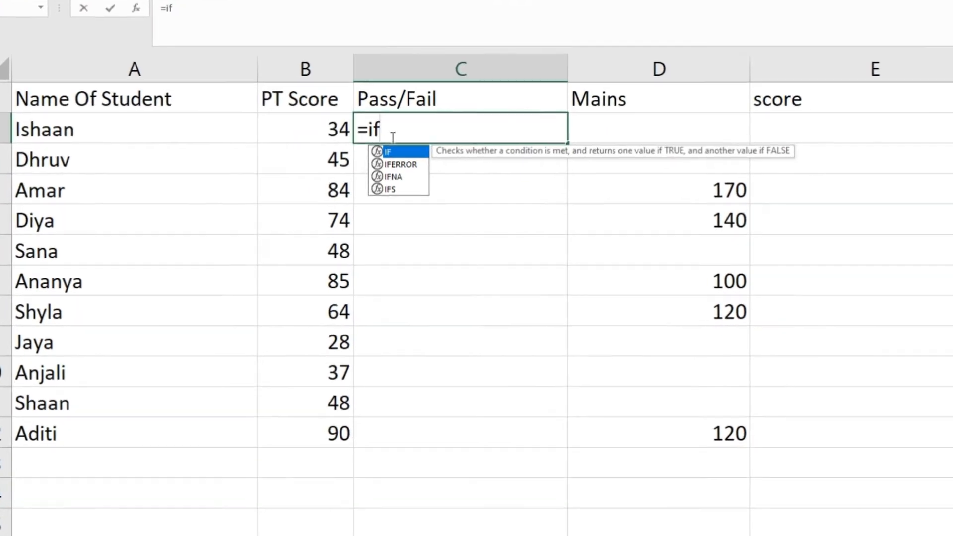
pyautogui.write('(')
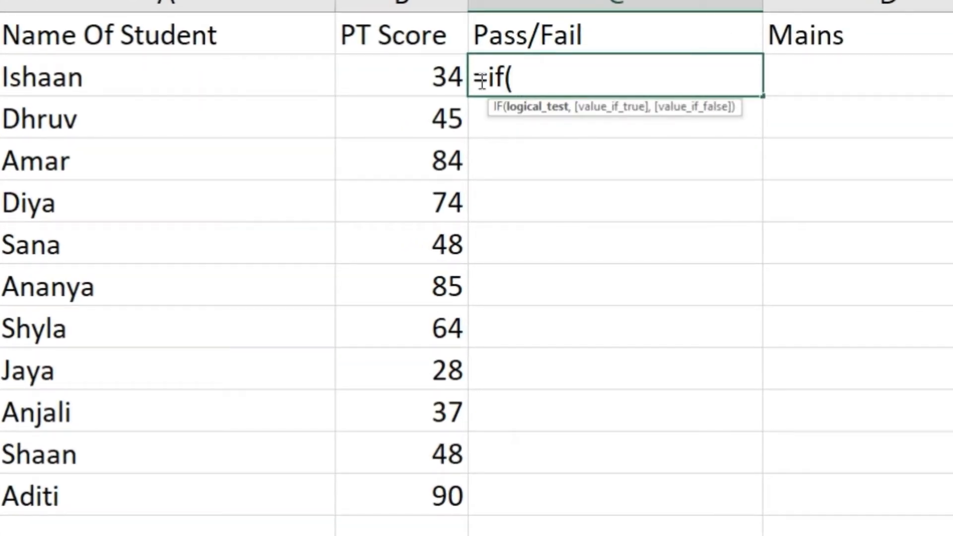
pyautogui.click(444, 79)
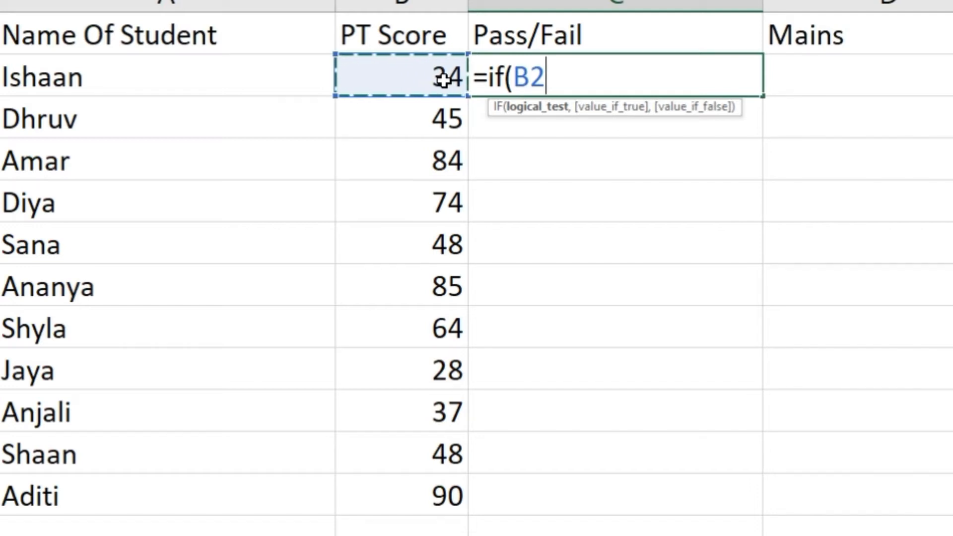
pyautogui.write('>')
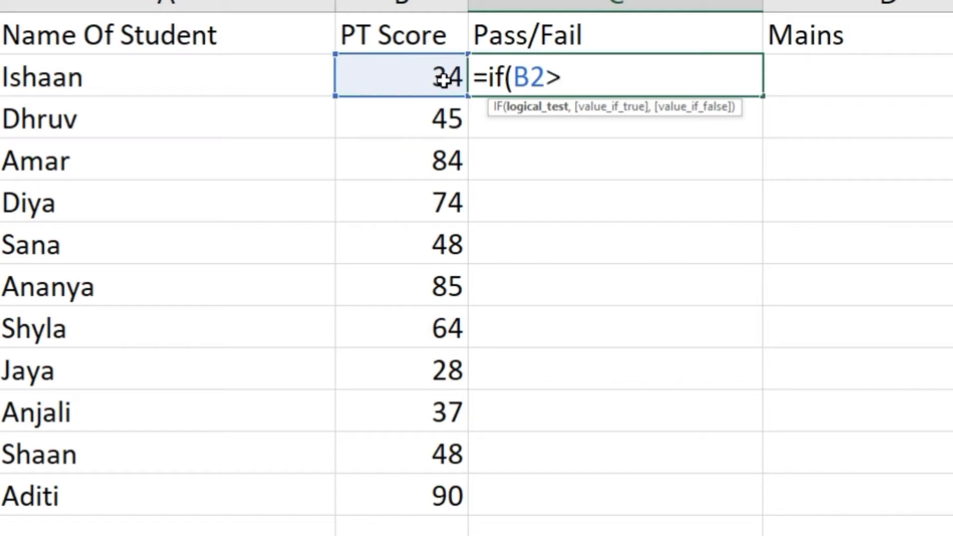
pyautogui.write('50')
pyautogui.write(',')
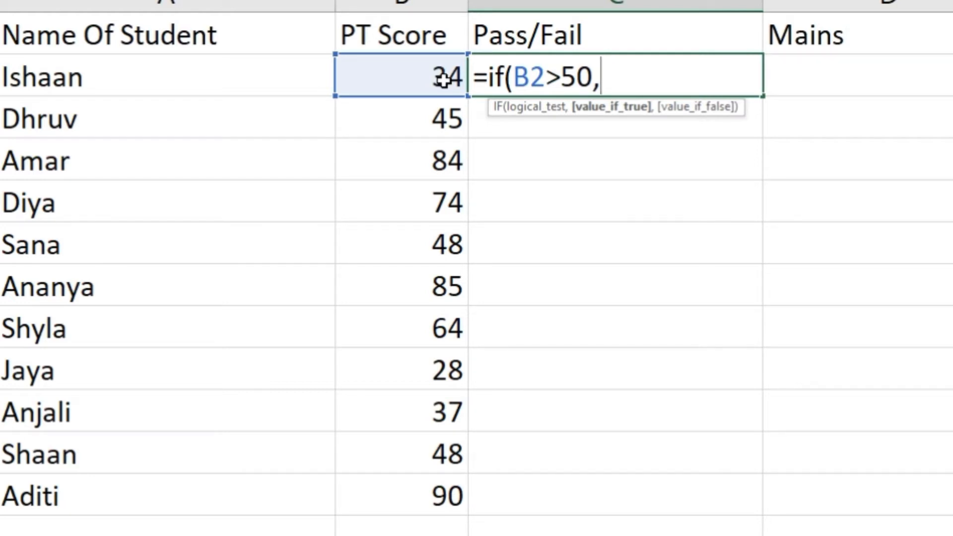
# Complete the C2 IF formula with "pass" as the value if true and "fail" as the value if false
pyautogui.write('"')
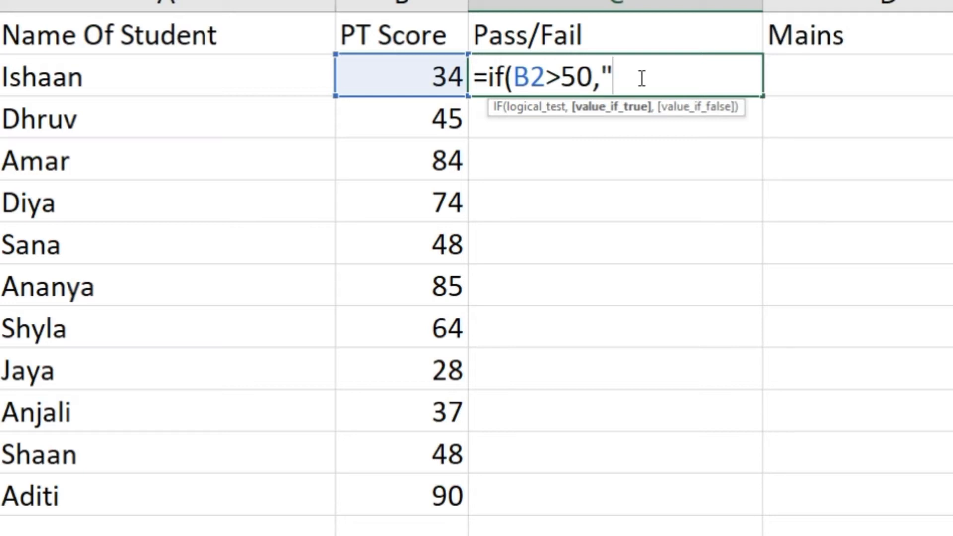
pyautogui.write('p')
pyautogui.write('ss"')
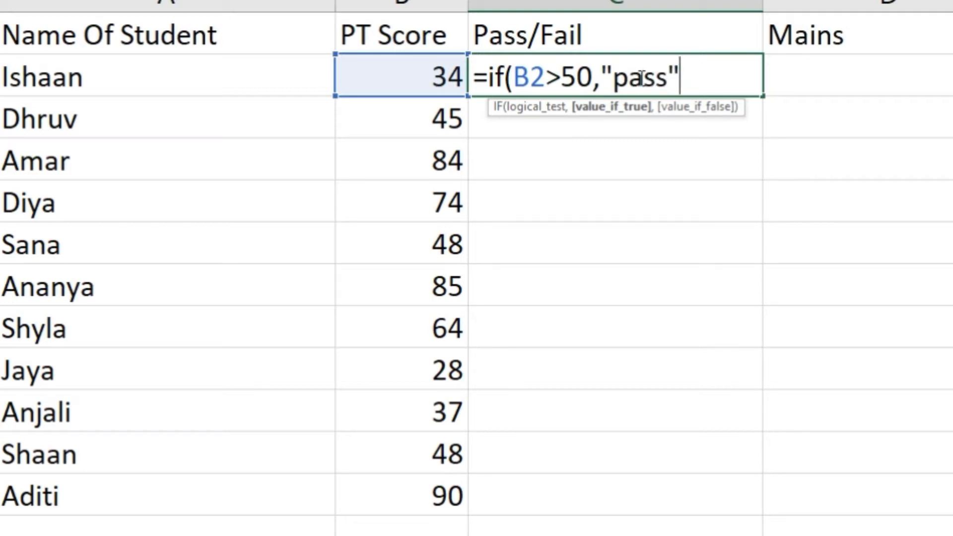
pyautogui.write(',')
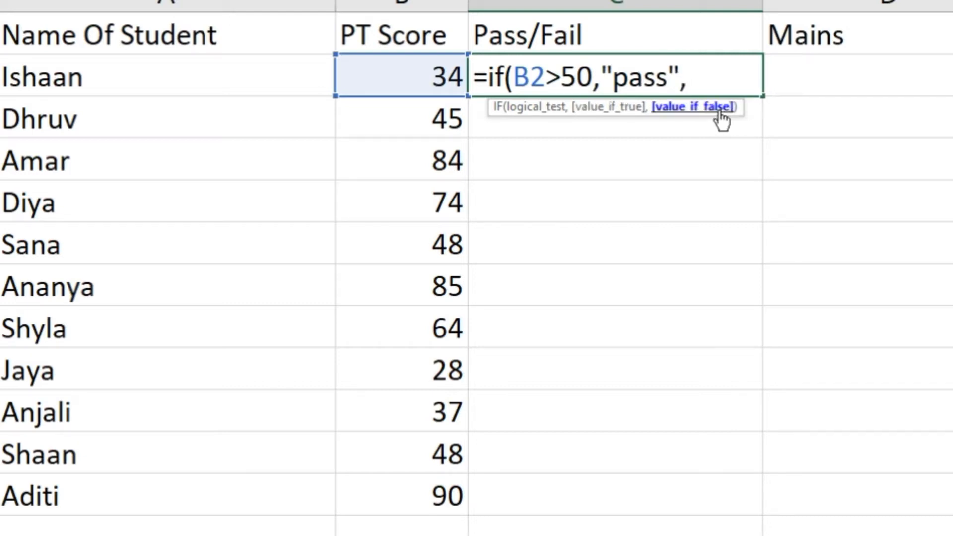
pyautogui.write('"')
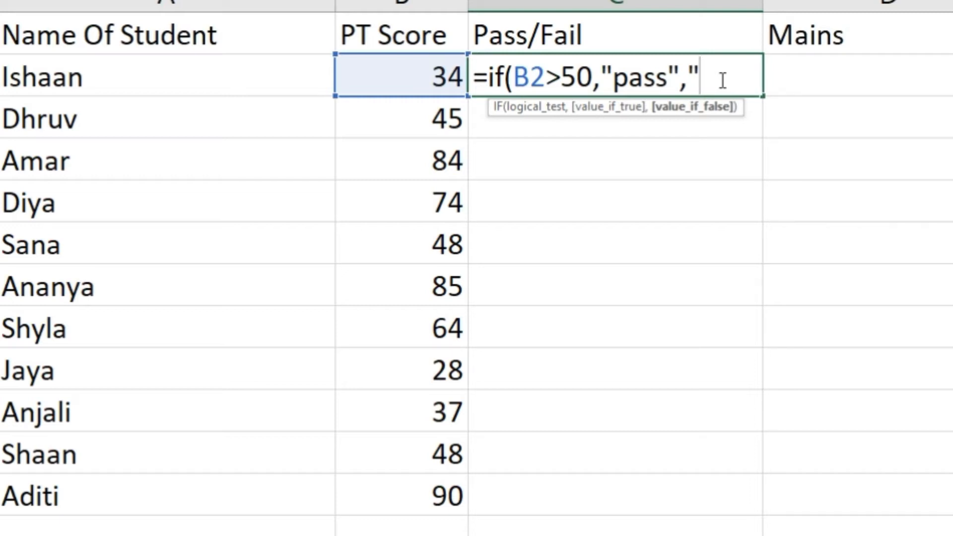
pyautogui.write('fail")')
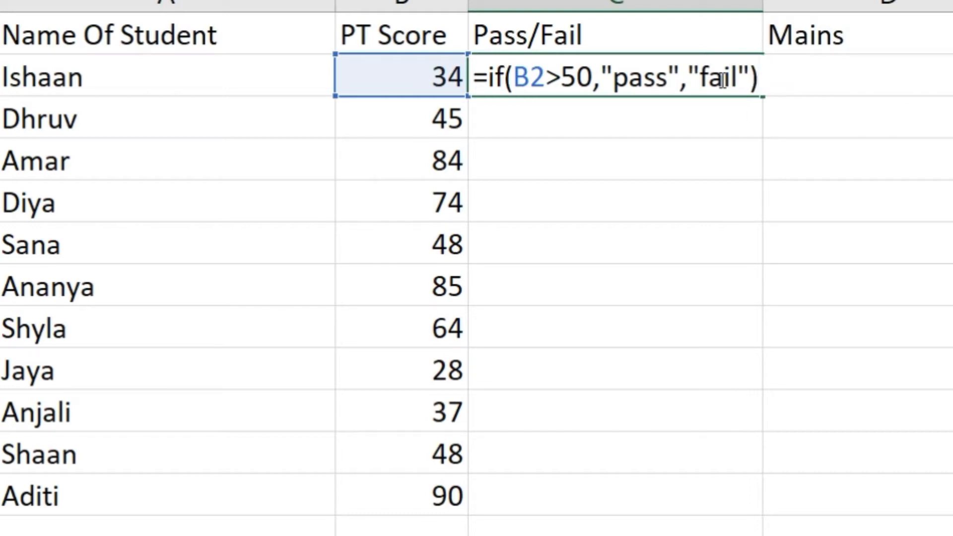
pyautogui.press('Return')
# Fill the pass/fail formula from C2 down through C12
pyautogui.click(719, 79)
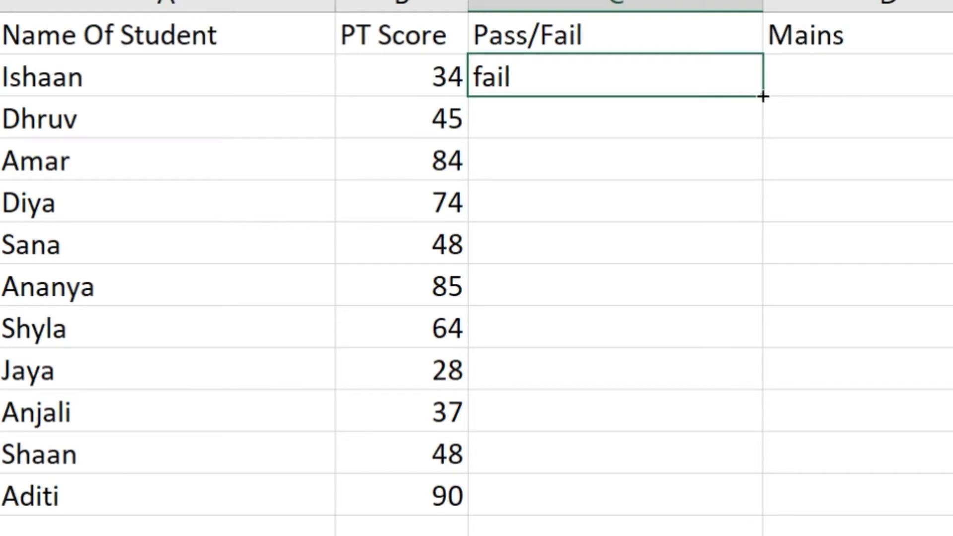
pyautogui.moveTo(762, 96); pyautogui.dragTo(736, 504)
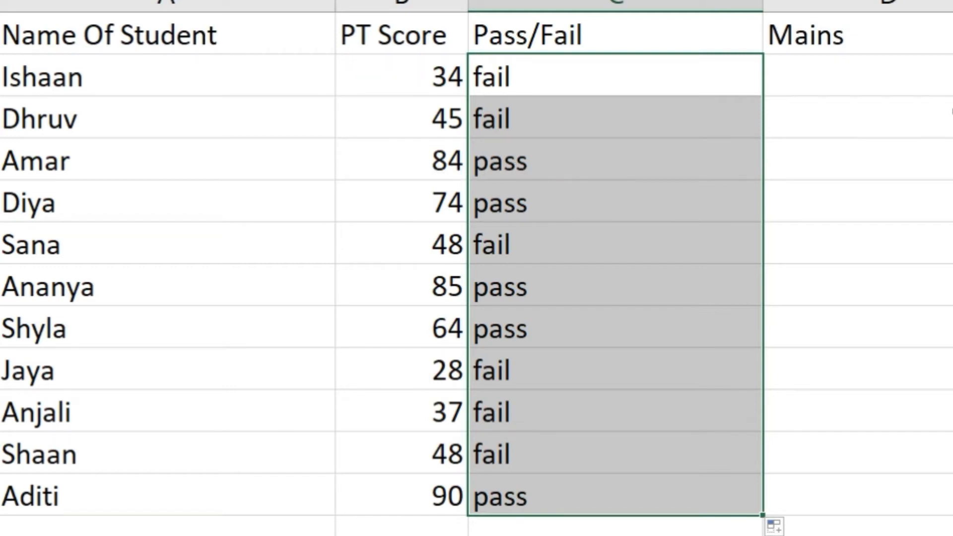
pyautogui.click(948, 198)
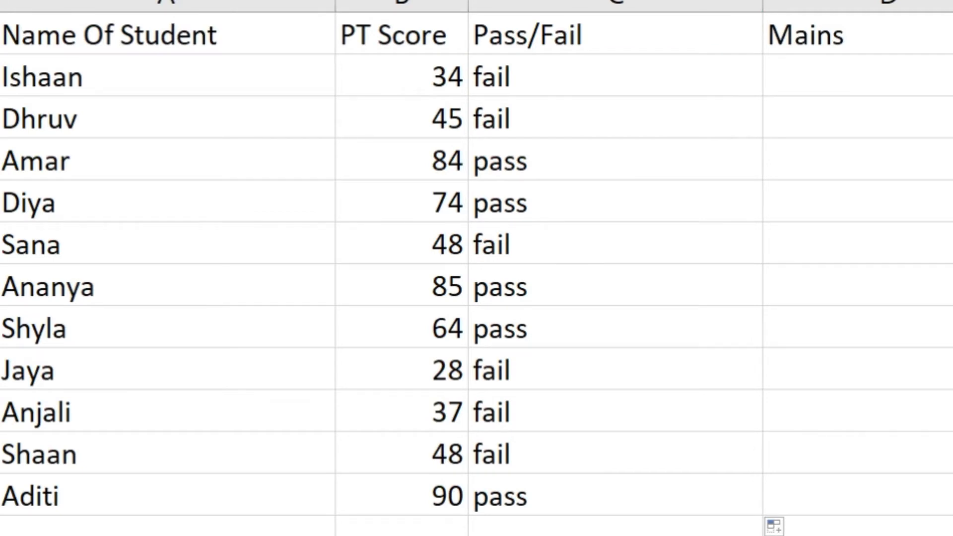
# In the score column, start an IF formula in E2 with the logical test B2+D2>200
pyautogui.write('if')
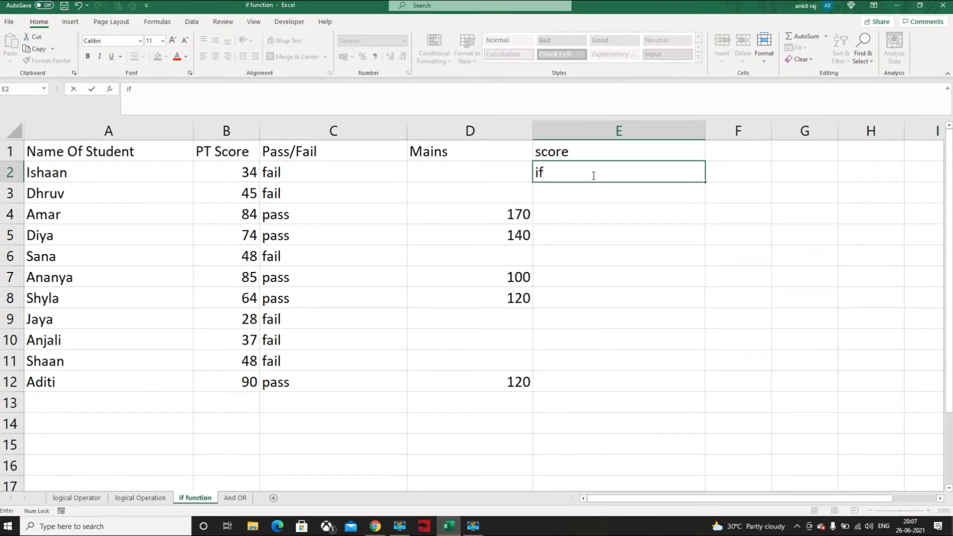
pyautogui.press('BackSpace')
pyautogui.press('BackSpace')
pyautogui.write('=')
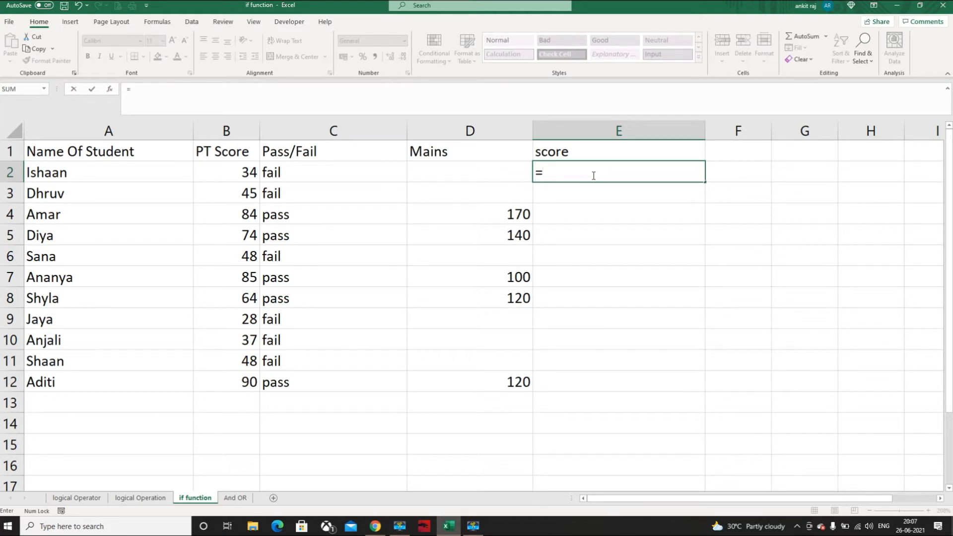
pyautogui.write('if')
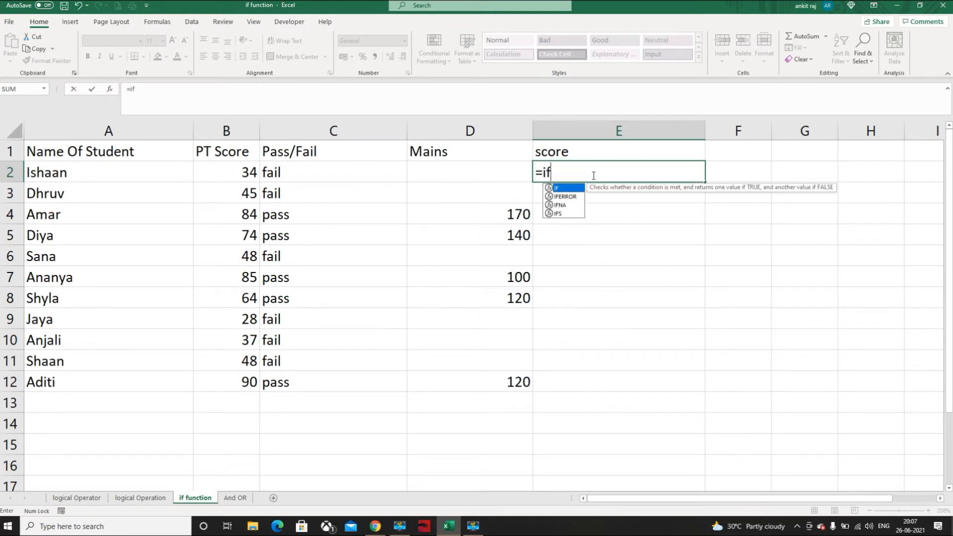
pyautogui.write('(')
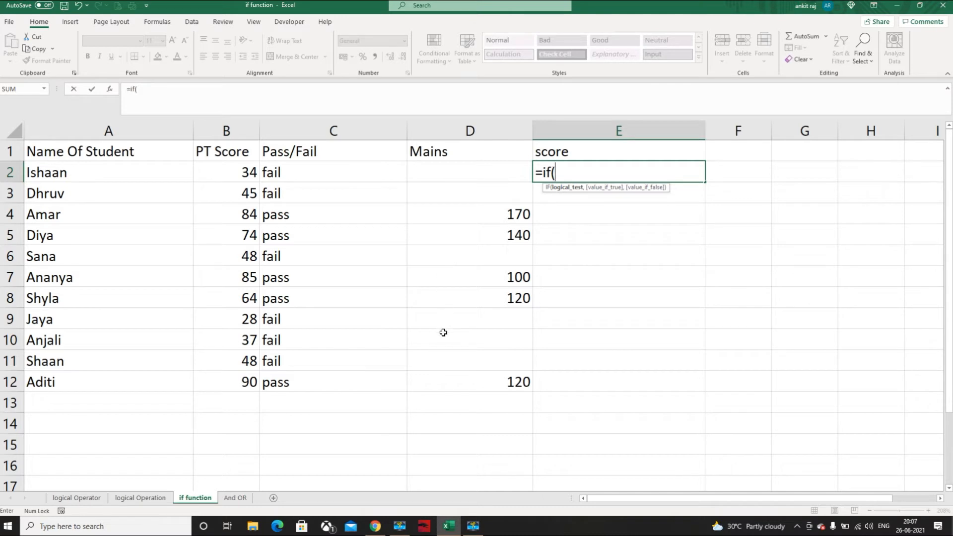
pyautogui.click(241, 169)
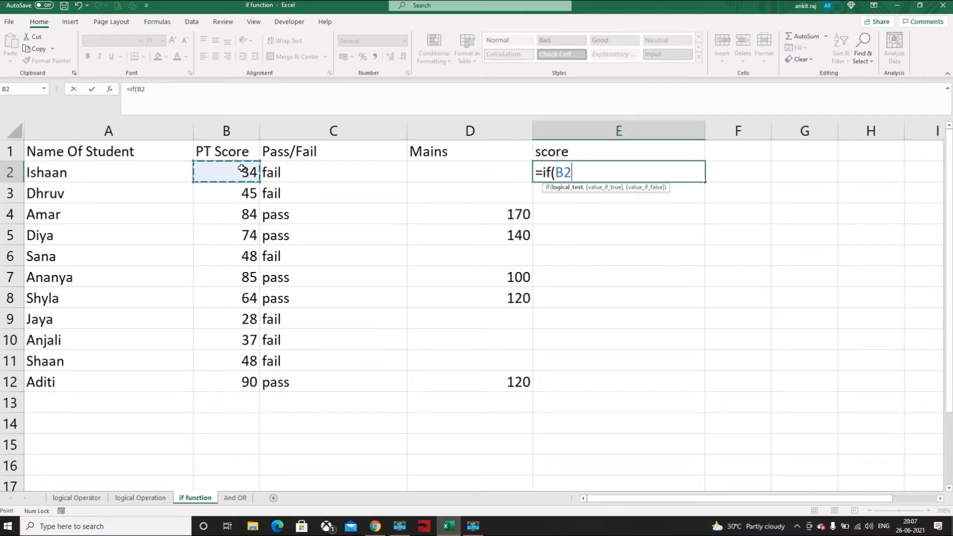
pyautogui.write('+')
pyautogui.click(431, 173)
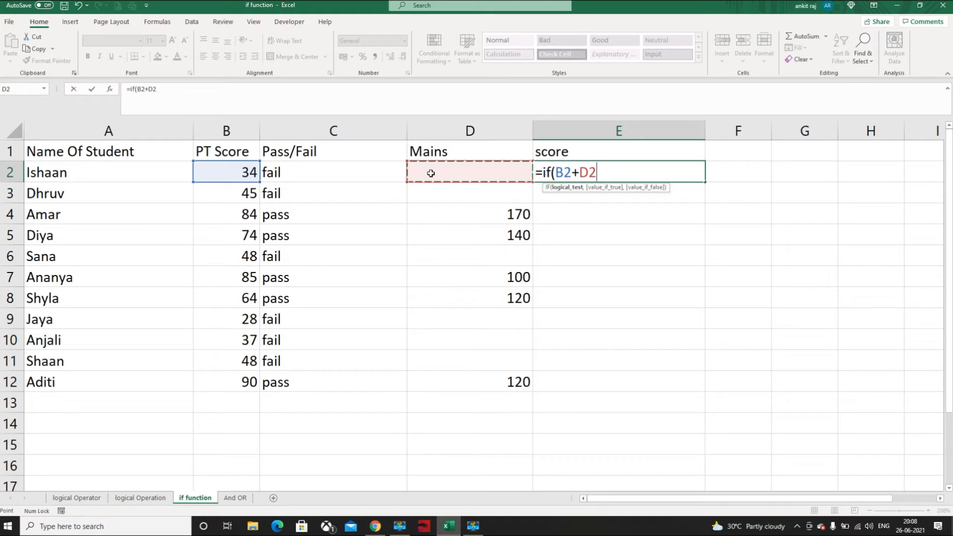
pyautogui.write('>')
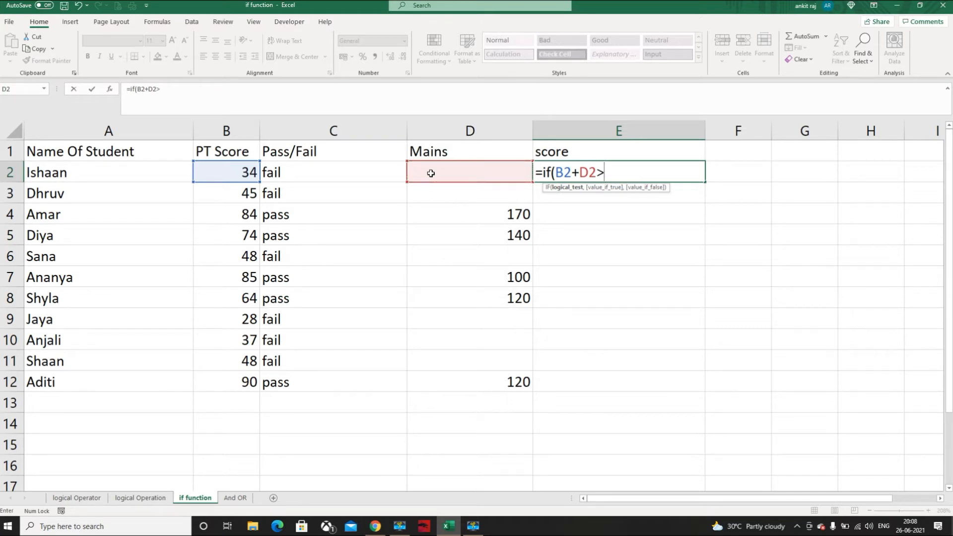
pyautogui.write('200,')
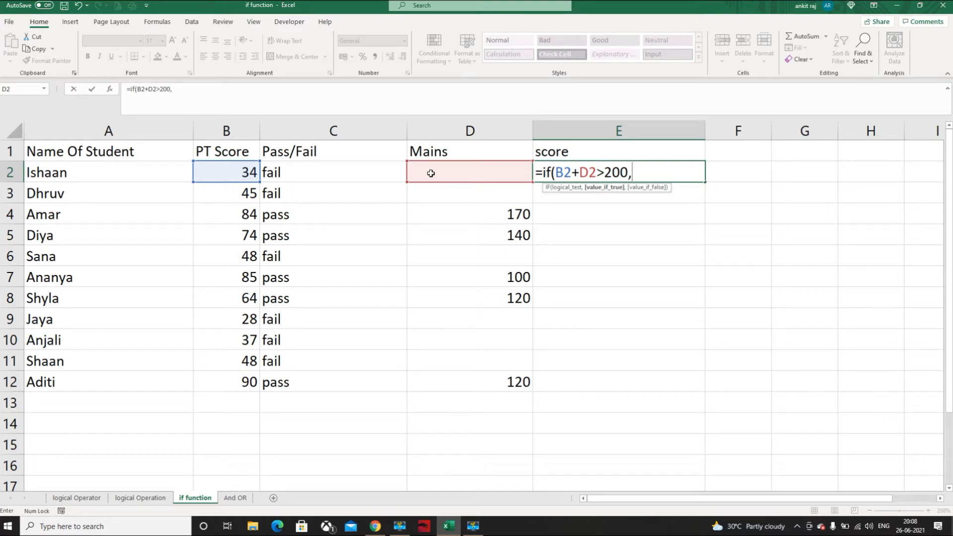
pyautogui.write('"')
pyautogui.click(215, 175)
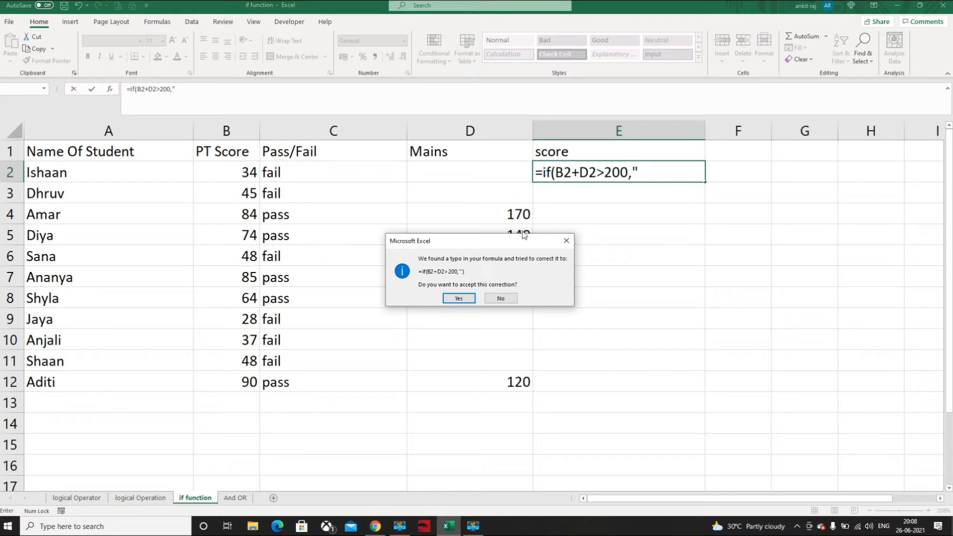
pyautogui.click(567, 243)
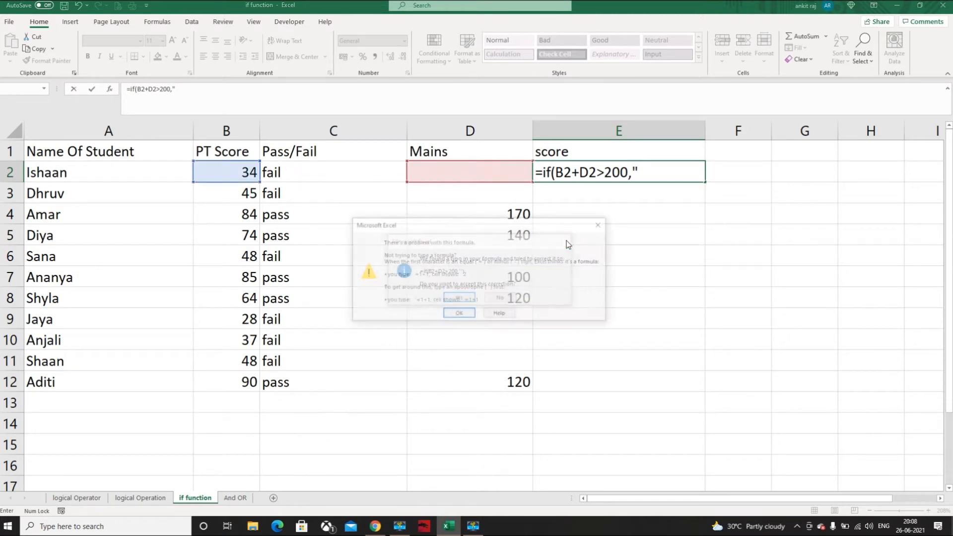
pyautogui.click(602, 225)
pyautogui.press('BackSpace')
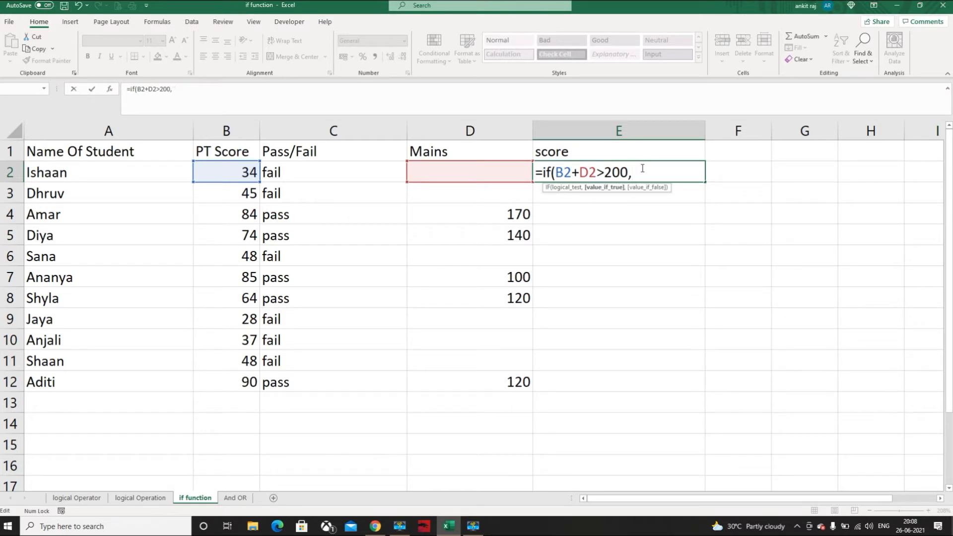
# Set the sum B2+D2 as the value if true in the E2 formula
pyautogui.click(245, 169)
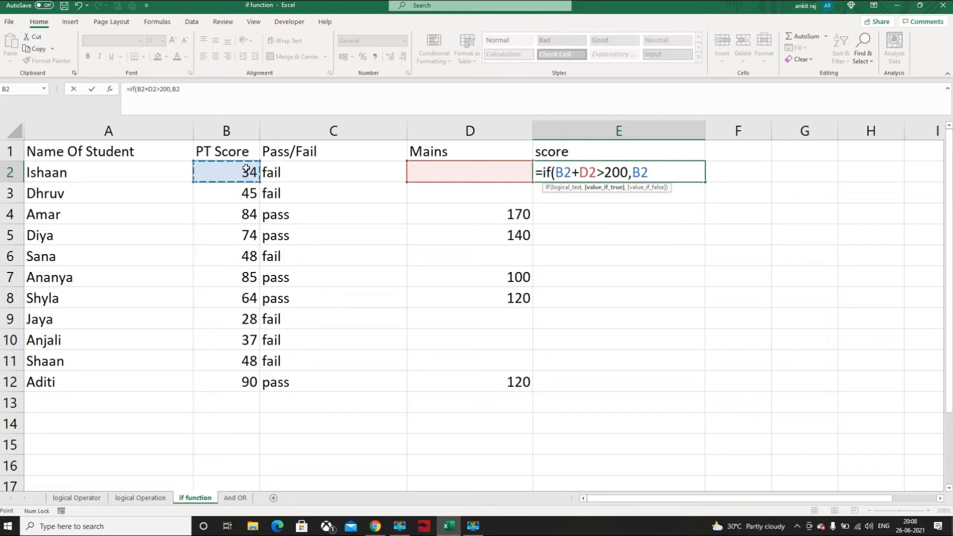
pyautogui.write('+')
pyautogui.click(451, 175)
pyautogui.write(',')
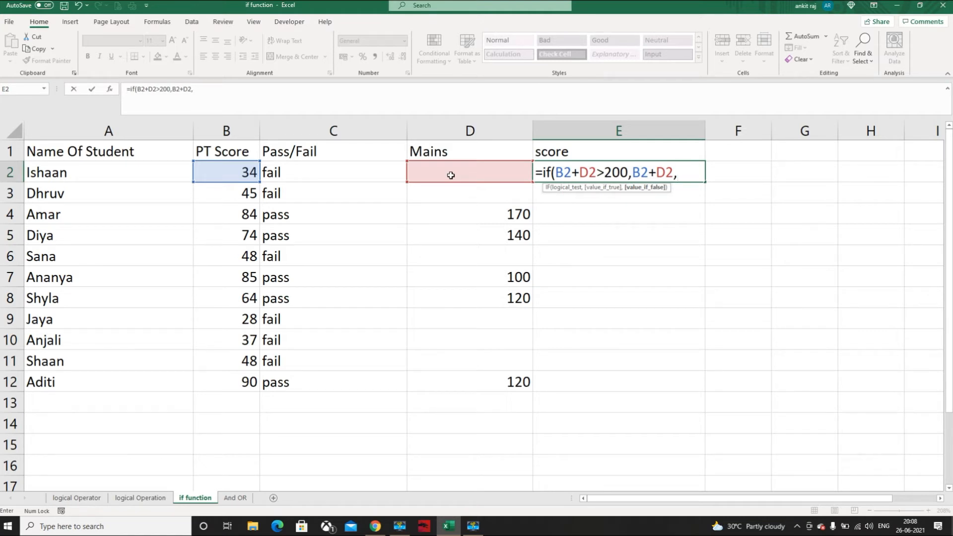
pyautogui.write('fail')
# Add "fail" in quotation marks as the value if false and enter the completed IF formula in E2
pyautogui.click(678, 172)
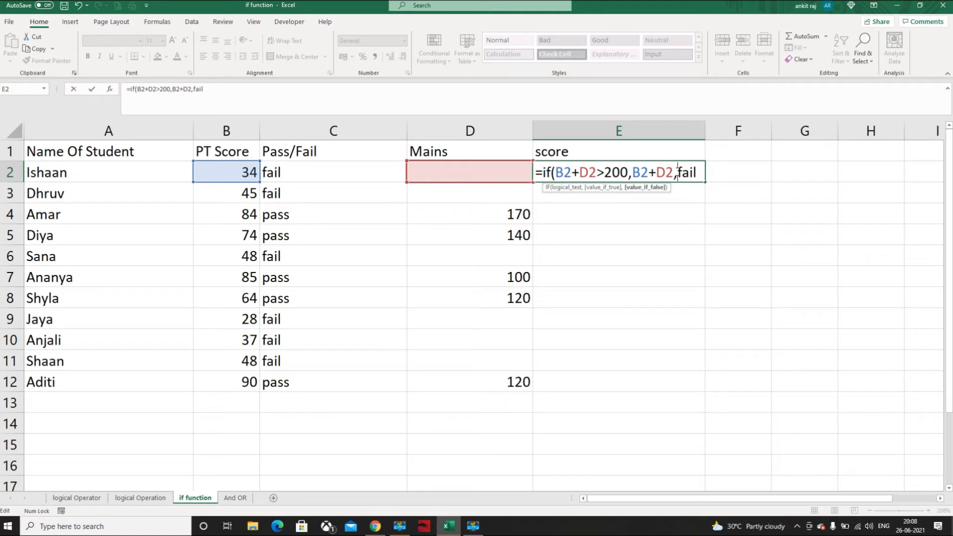
pyautogui.write('"')
pyautogui.click(705, 172)
pyautogui.write('")')
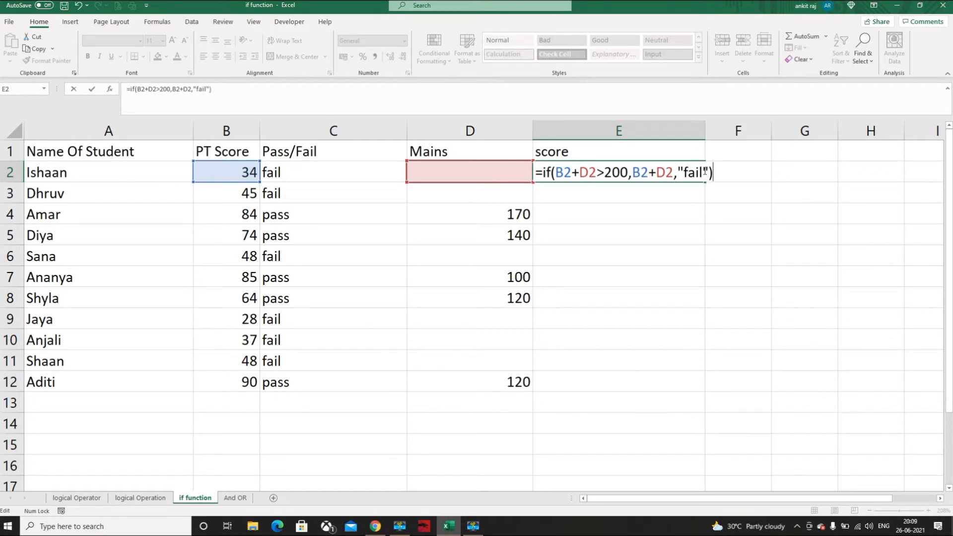
pyautogui.press('Return')
# Fill the score formula from E2 down through E12
pyautogui.moveTo(685, 177); pyautogui.dragTo(689, 185)
pyautogui.click(659, 164)
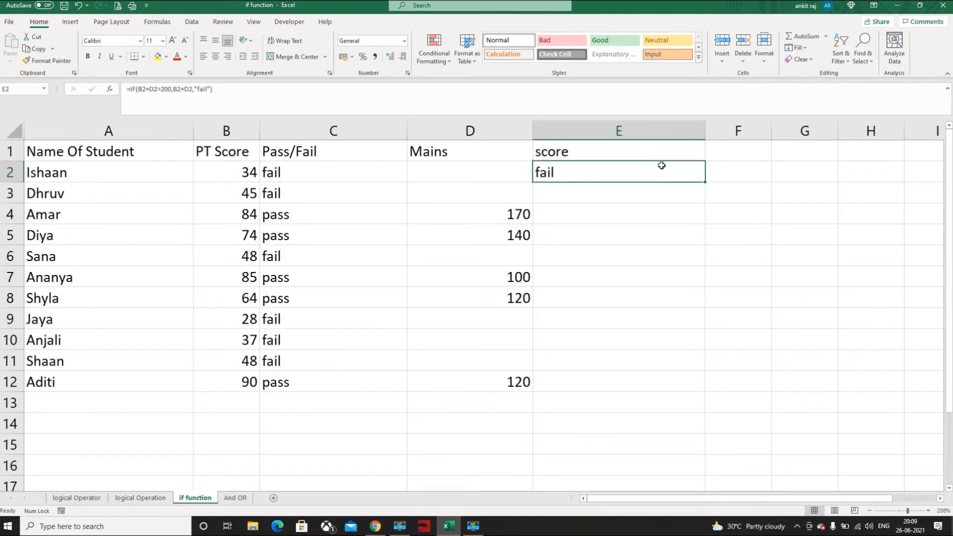
pyautogui.moveTo(705, 182); pyautogui.dragTo(660, 383)
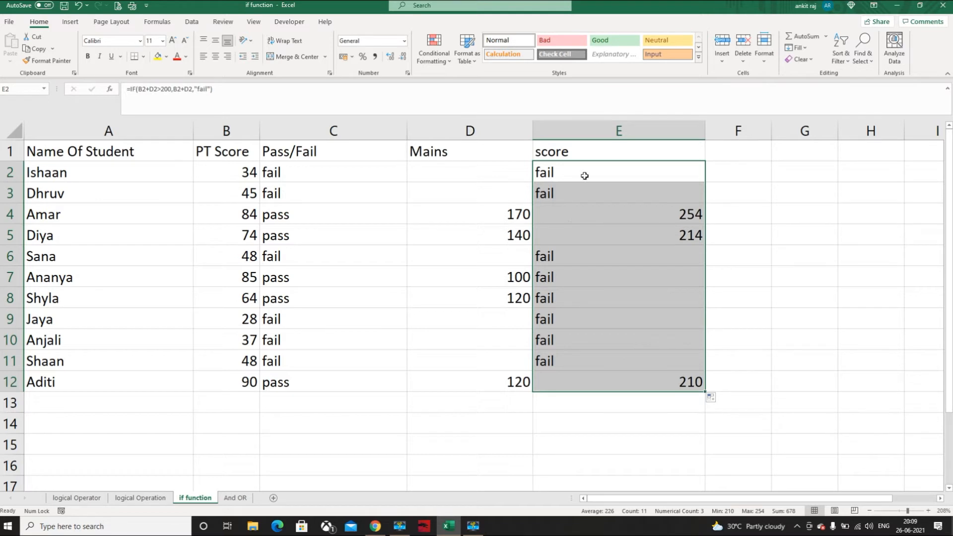
# Clear the score formulas from cells E2 through E12
pyautogui.moveTo(585, 174); pyautogui.dragTo(585, 378)
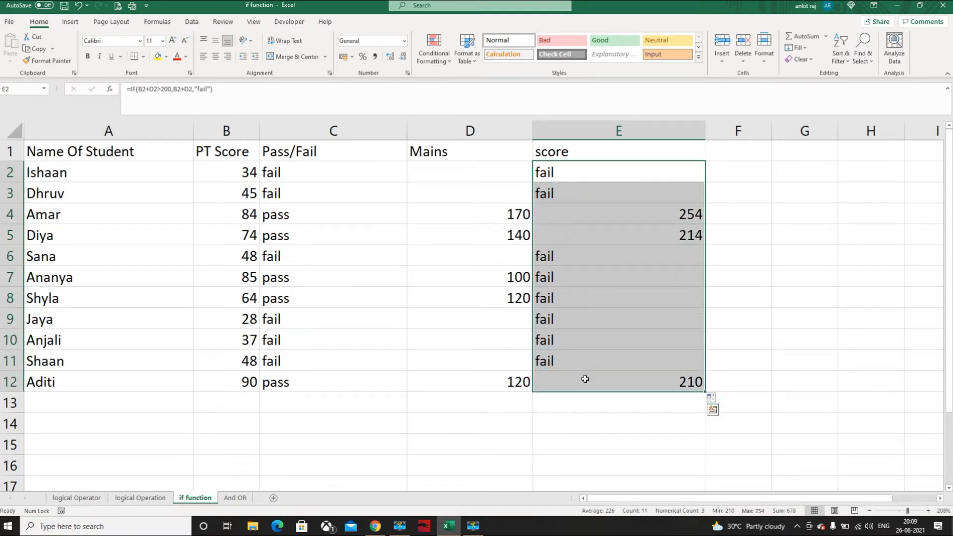
pyautogui.press('Delete')
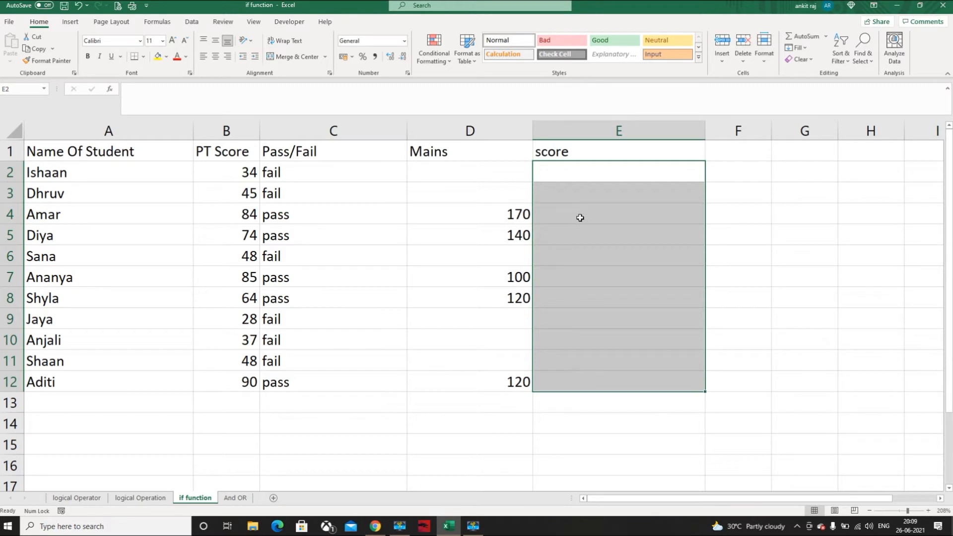
# Start an IF formula in E2 with the logical test B2+D2>200
pyautogui.click(606, 175)
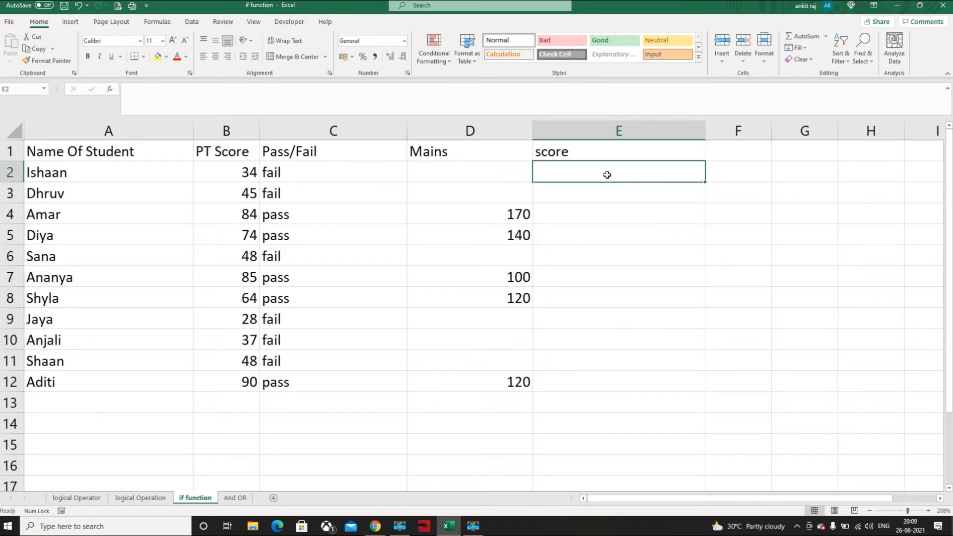
pyautogui.write('=if')
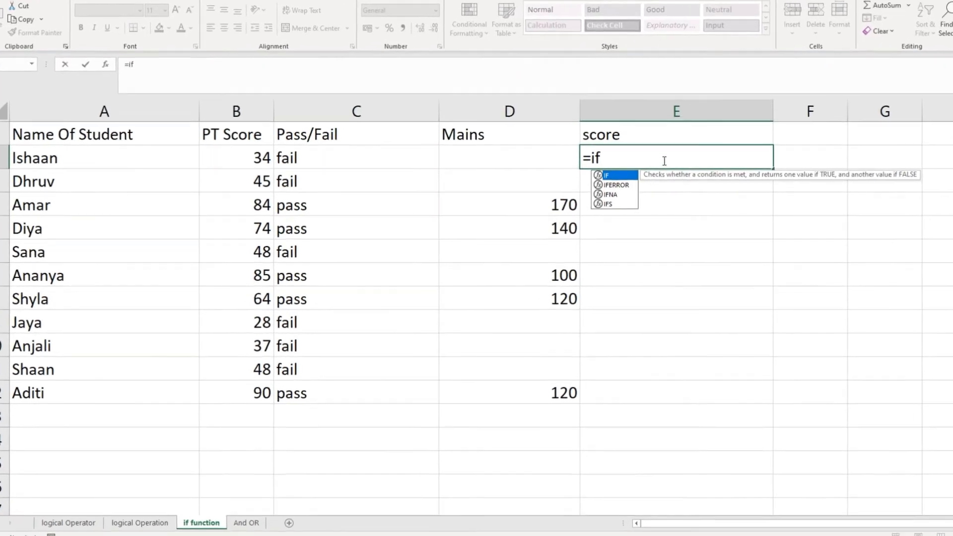
pyautogui.write('(')
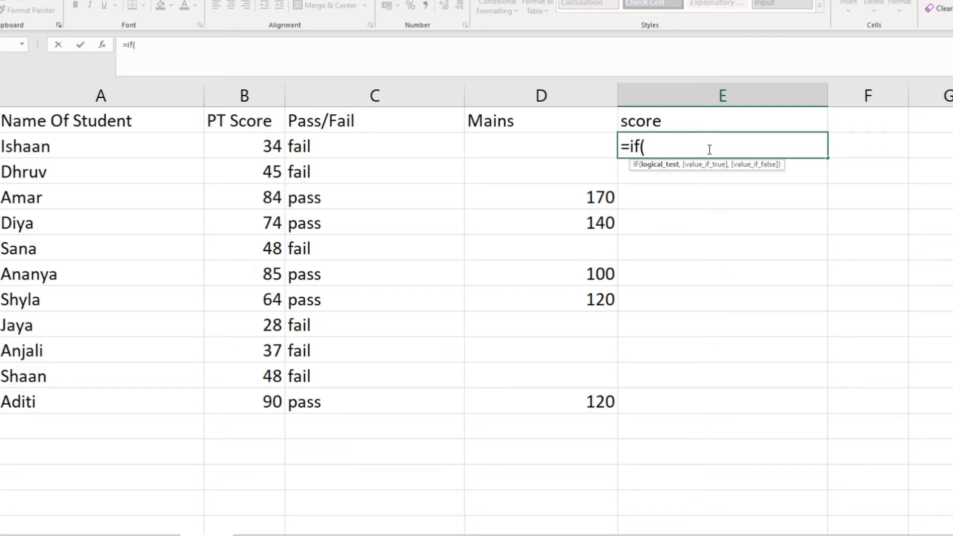
pyautogui.click(258, 146)
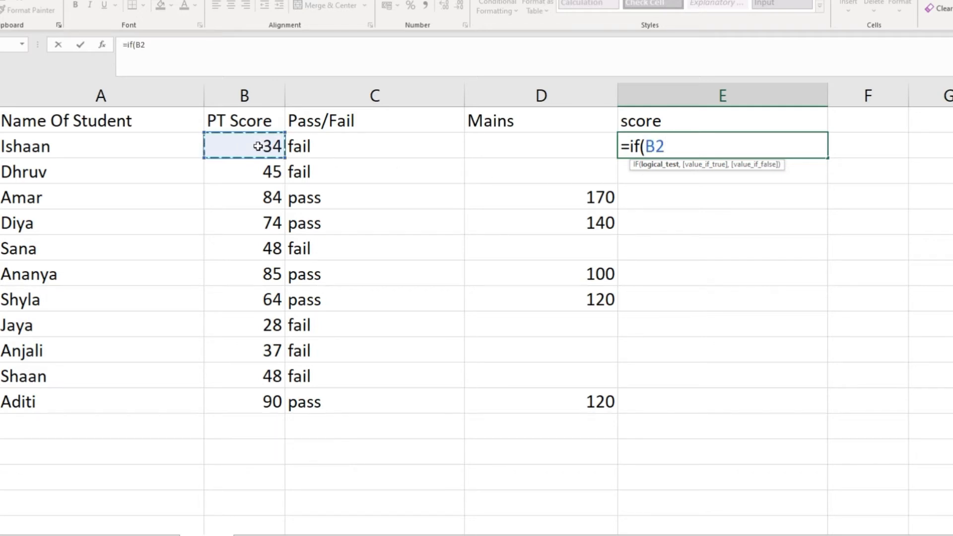
pyautogui.write('+')
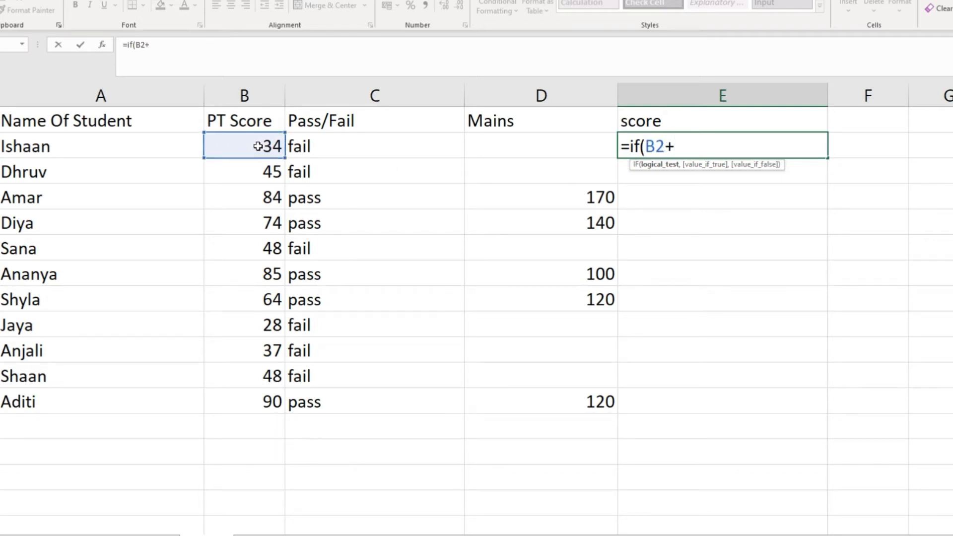
pyautogui.click(494, 144)
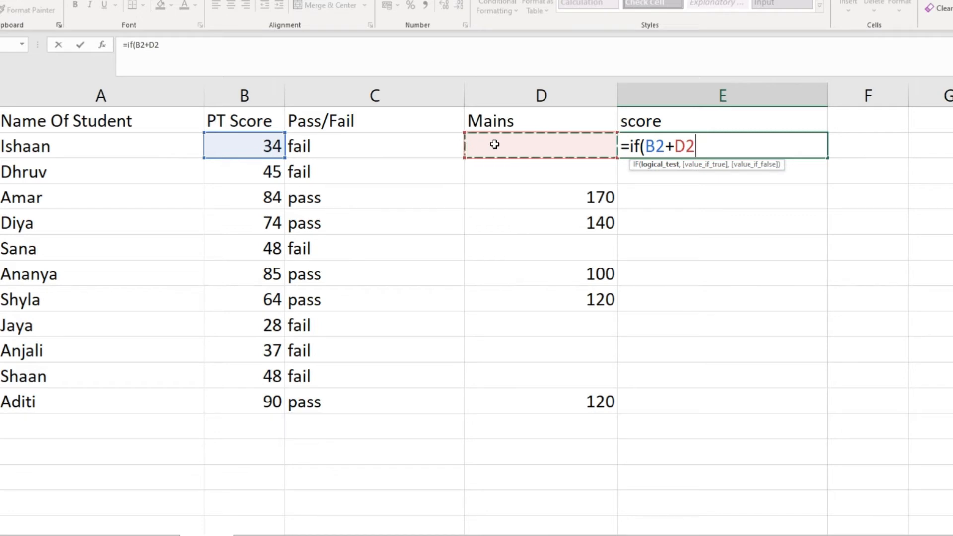
pyautogui.write('>200,')
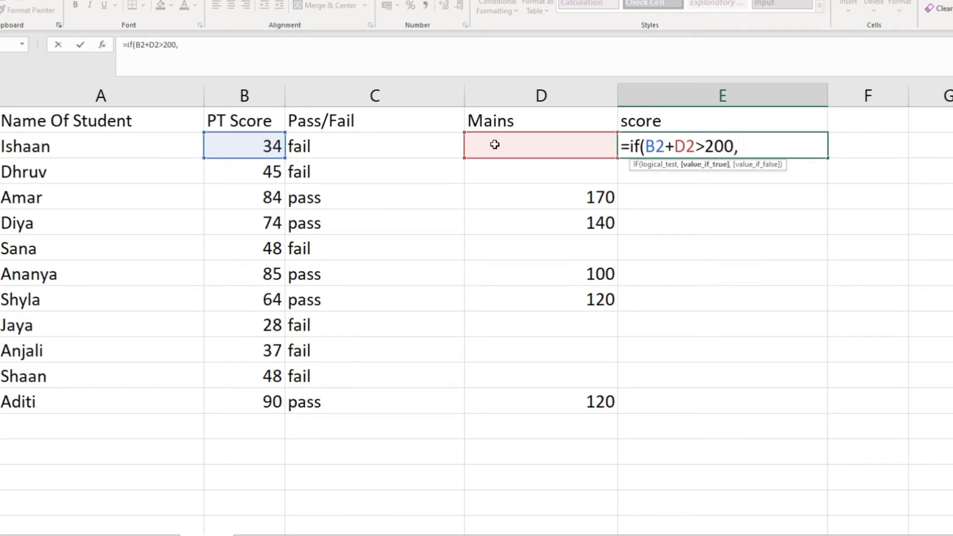
# Nest a second IF as the value if true in the E2 formula, with the logical test B2+D2>212
pyautogui.write('if')
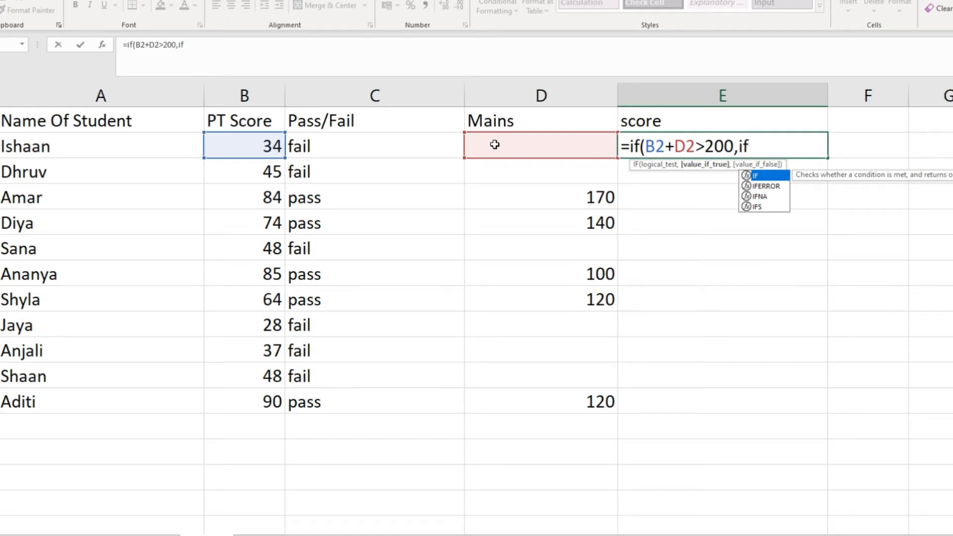
pyautogui.write('(')
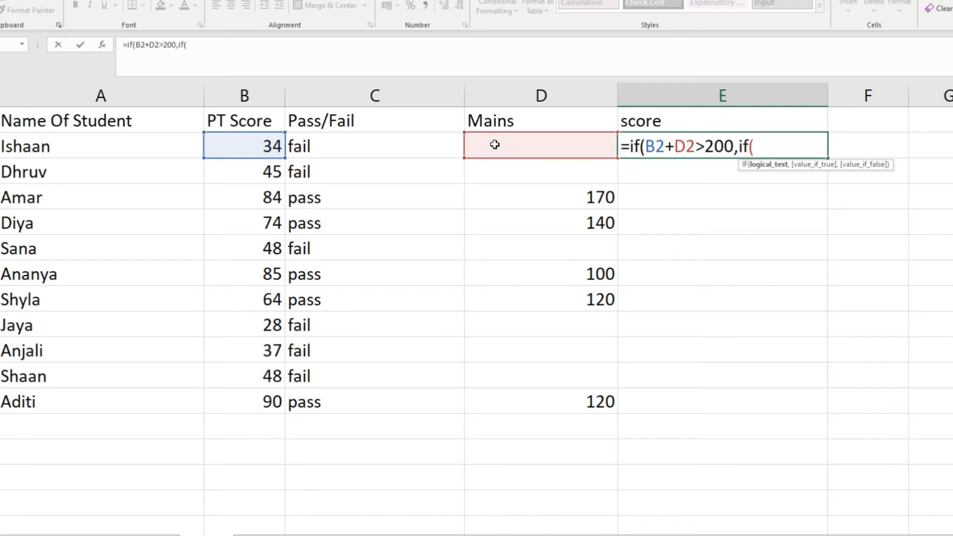
pyautogui.click(264, 145)
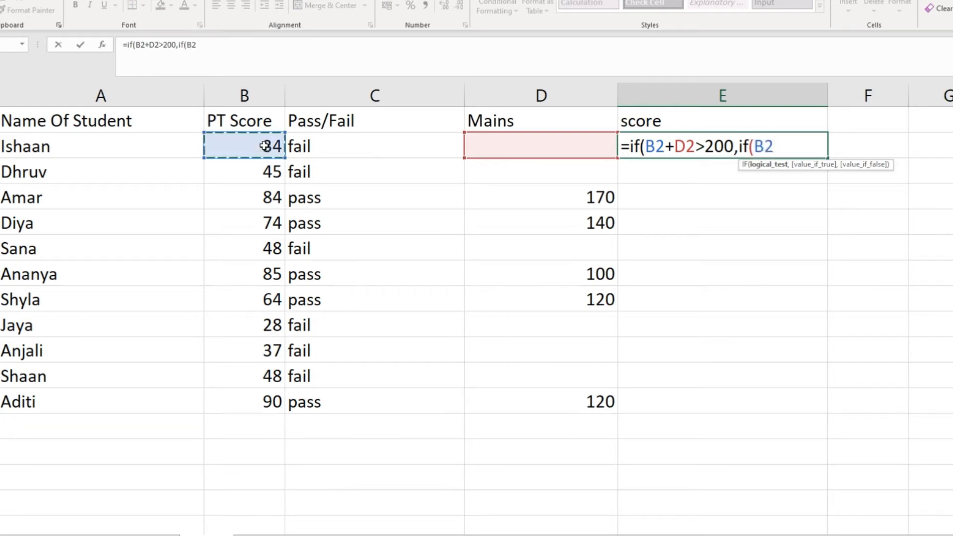
pyautogui.write('+')
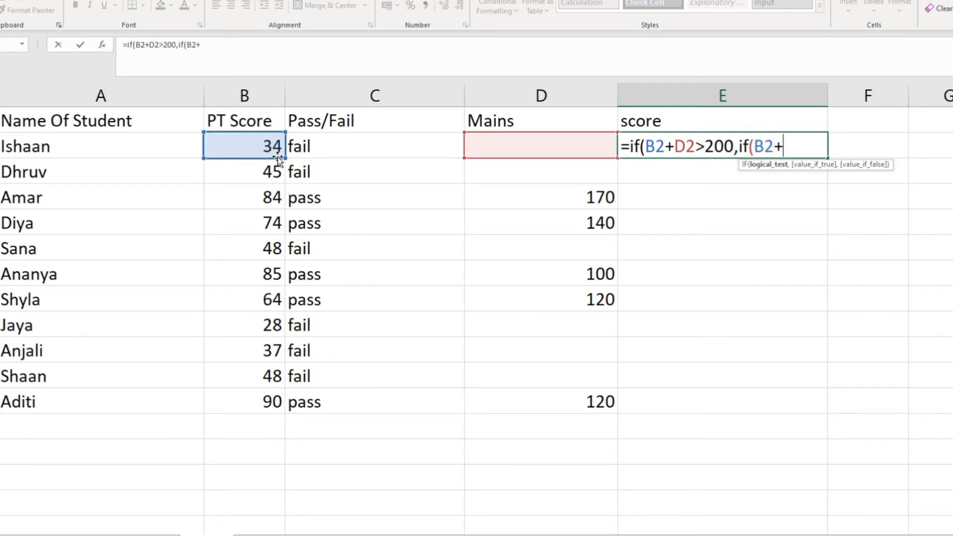
pyautogui.click(480, 145)
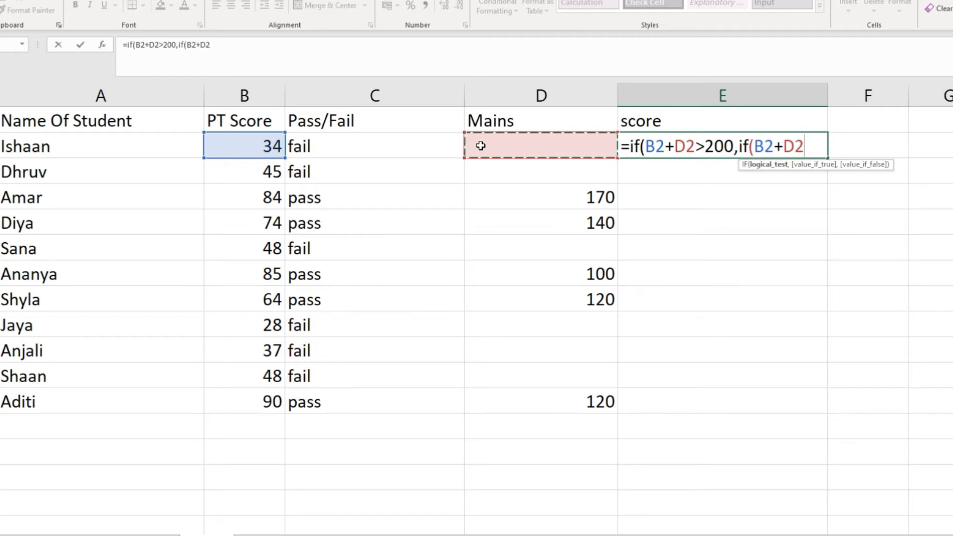
pyautogui.write('>')
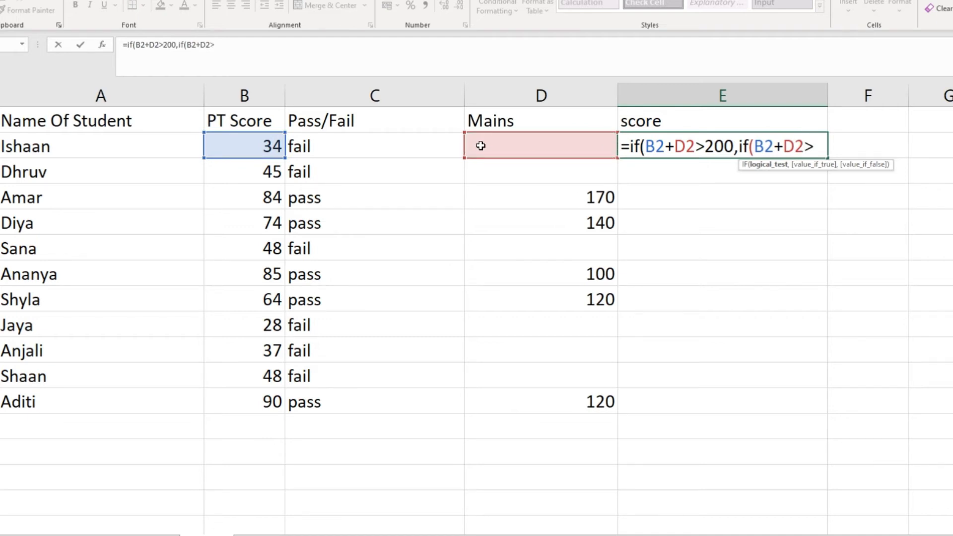
pyautogui.write('212,')
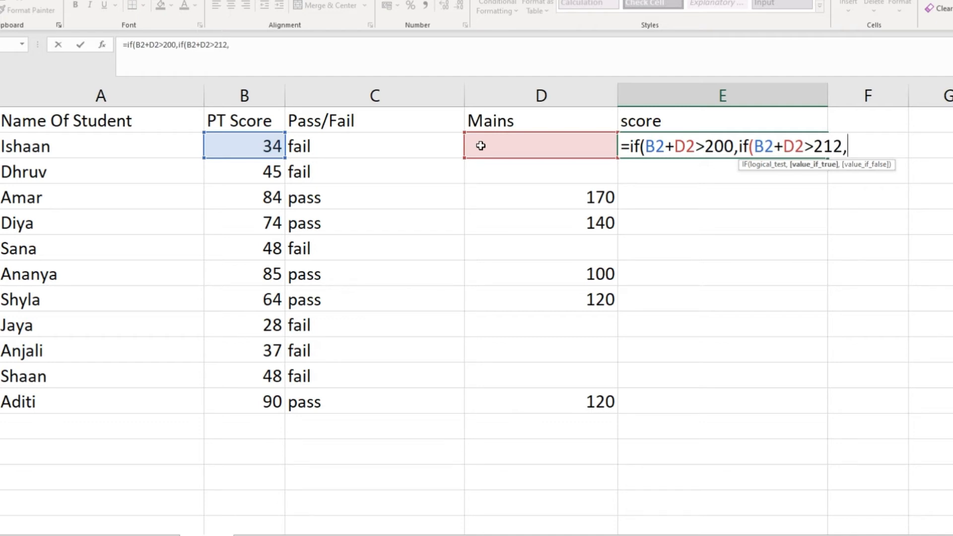
pyautogui.write('m')
# Set "merit" in quotation marks as the nested IF's value if true
pyautogui.press('BackSpace')
pyautogui.write('"merit')
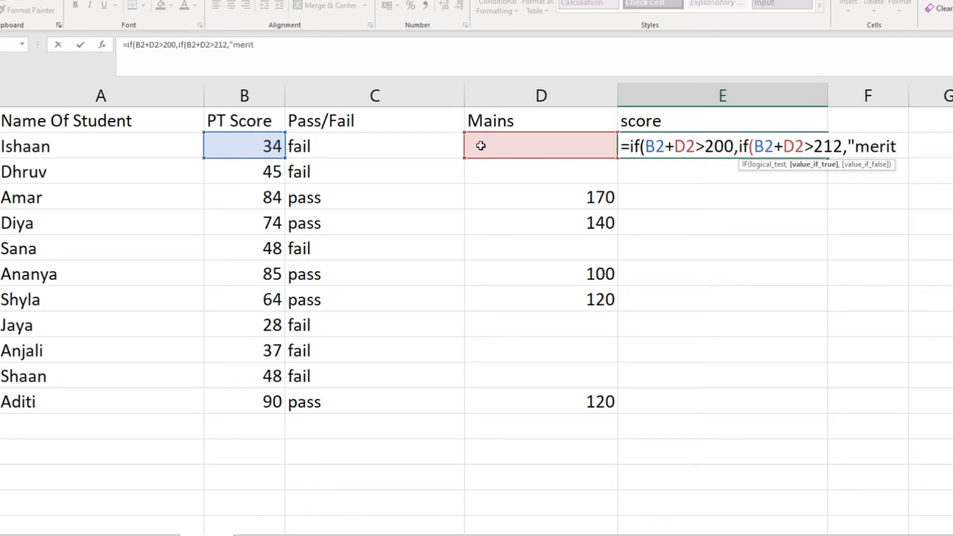
pyautogui.write('"')
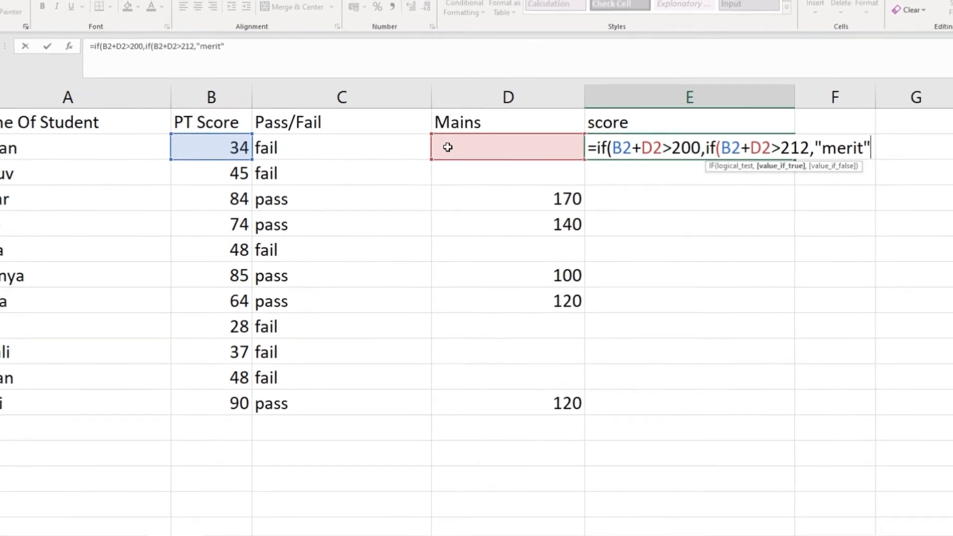
pyautogui.write(',')
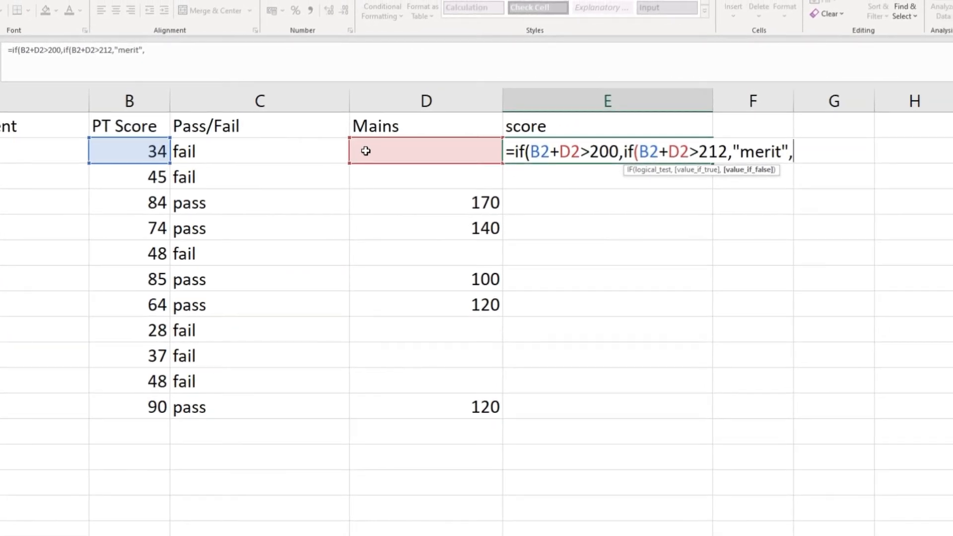
pyautogui.write('"pending')
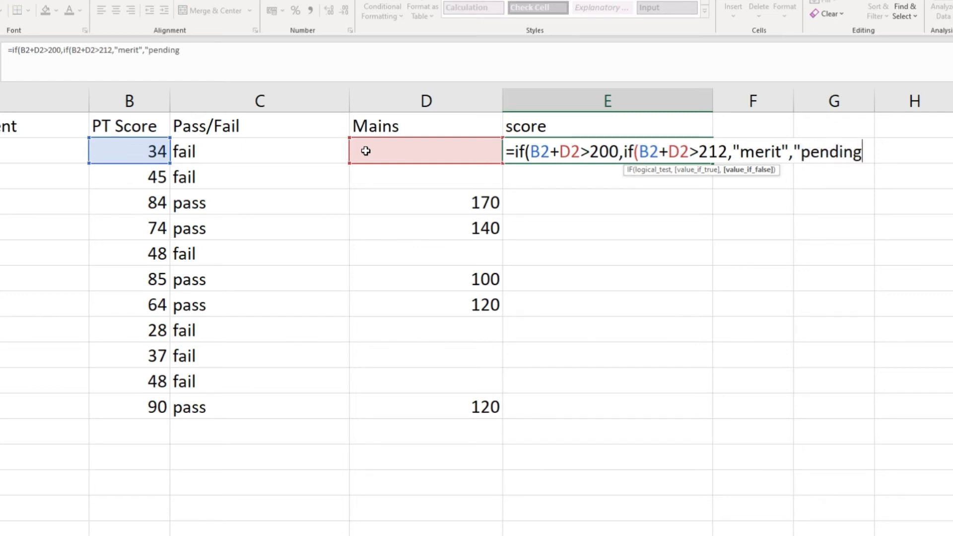
pyautogui.write('"')
# Set "pending" in quotation marks as the nested IF's value if false and close the nested function
pyautogui.write(')')
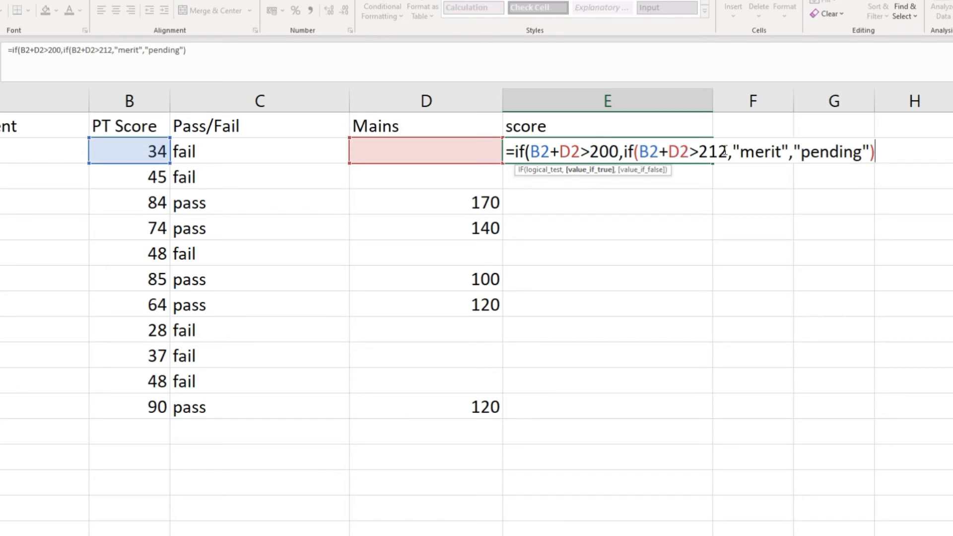
# Add "disqualified" in quotation marks as the outer IF's value if false and enter the completed formula in E2
pyautogui.write(',')
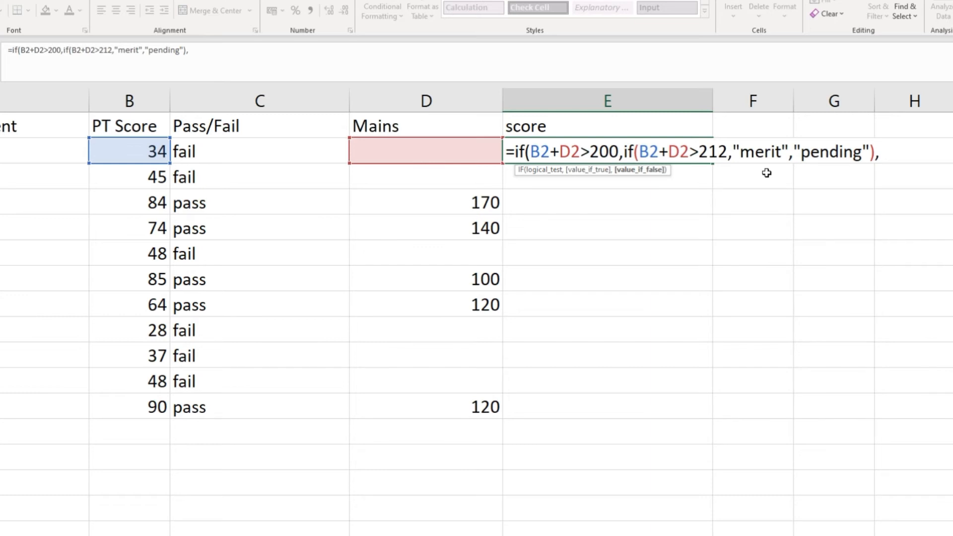
pyautogui.write('"')
pyautogui.write('disquali')
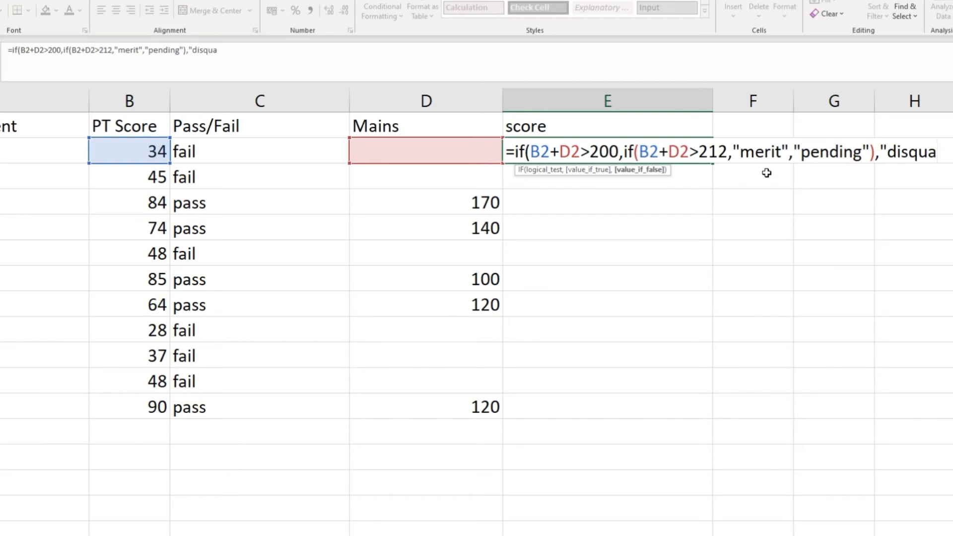
pyautogui.write('fied')
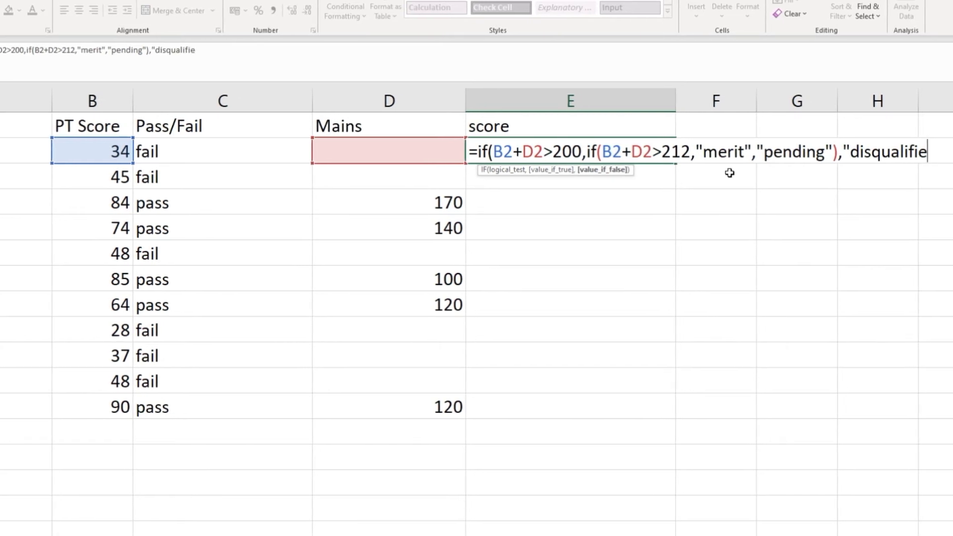
pyautogui.write('"')
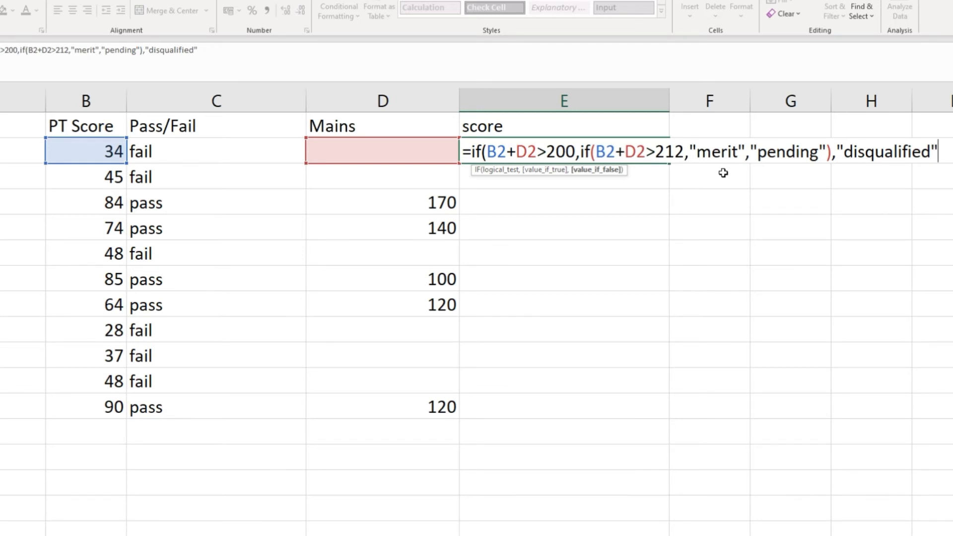
pyautogui.write(')')
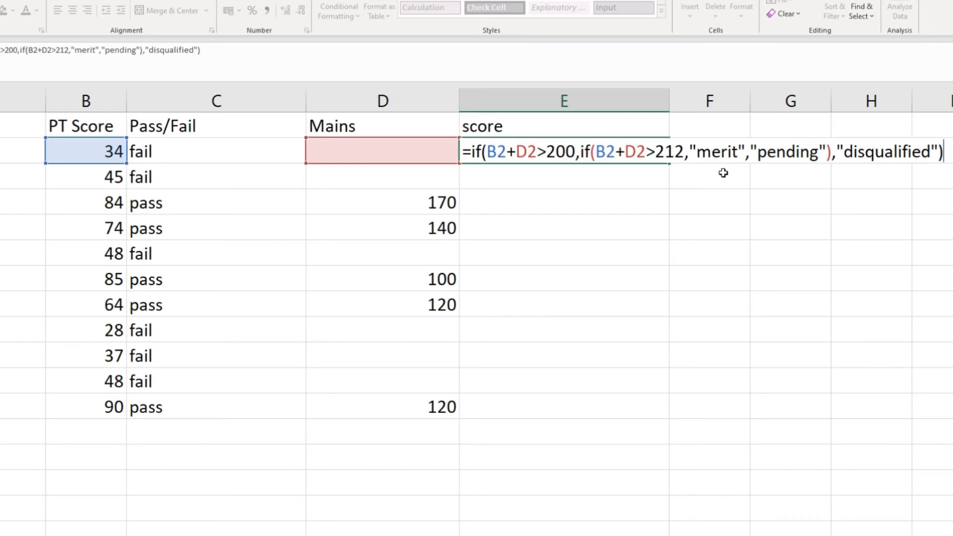
pyautogui.press('Return')
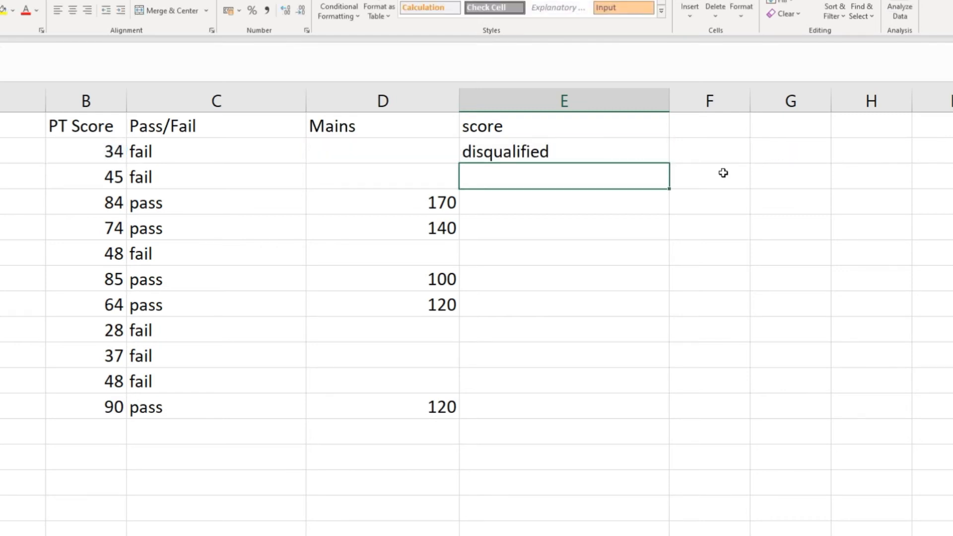
# Fill the nested IF formula from E2 down through E12
pyautogui.click(663, 157)
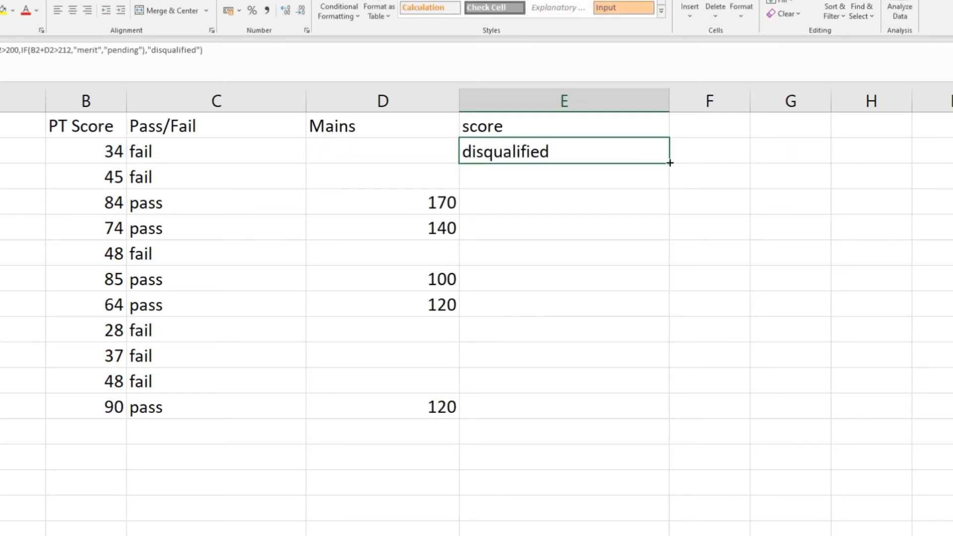
pyautogui.moveTo(669, 163); pyautogui.dragTo(653, 402)
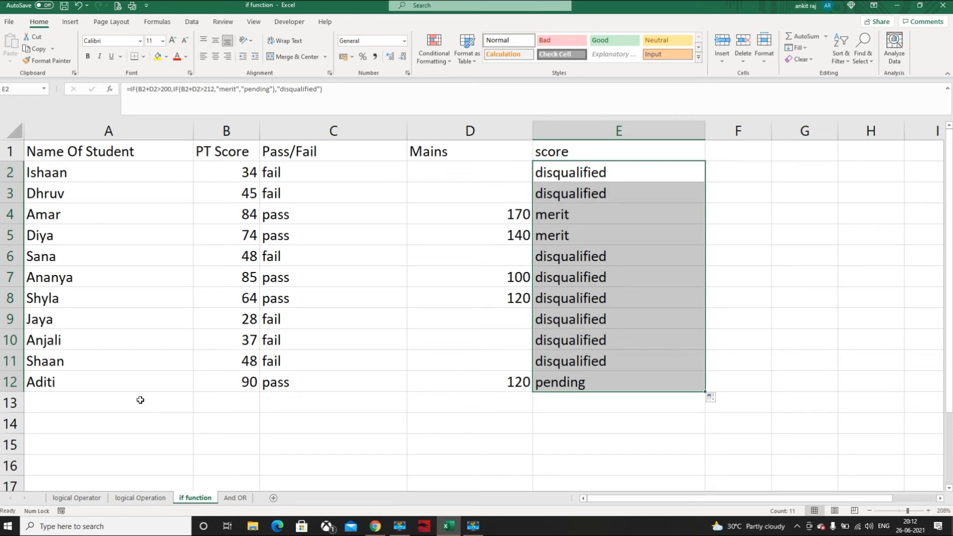
# On the And OR sheet, start an AND formula in D2 with B2>50 as its first condition
pyautogui.click(235, 497)
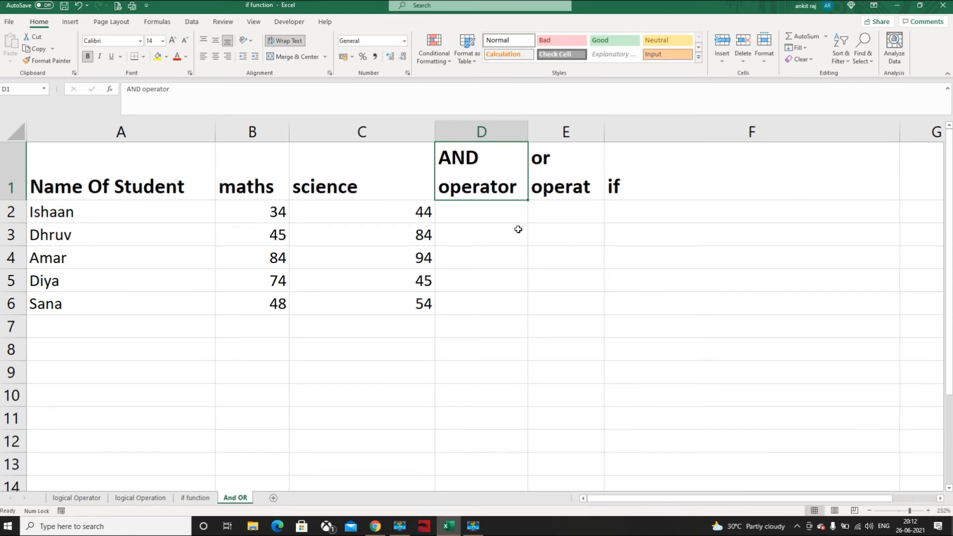
pyautogui.click(492, 219)
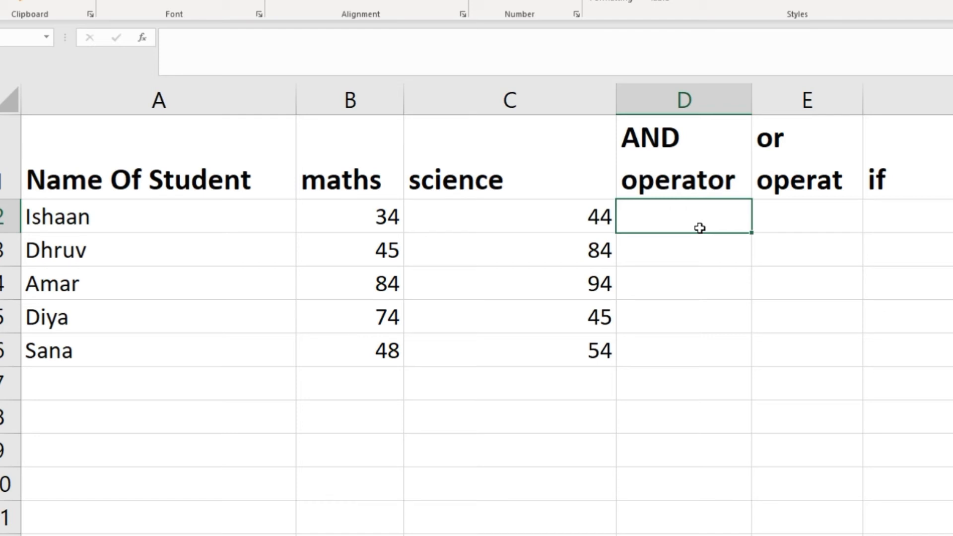
pyautogui.write('=an')
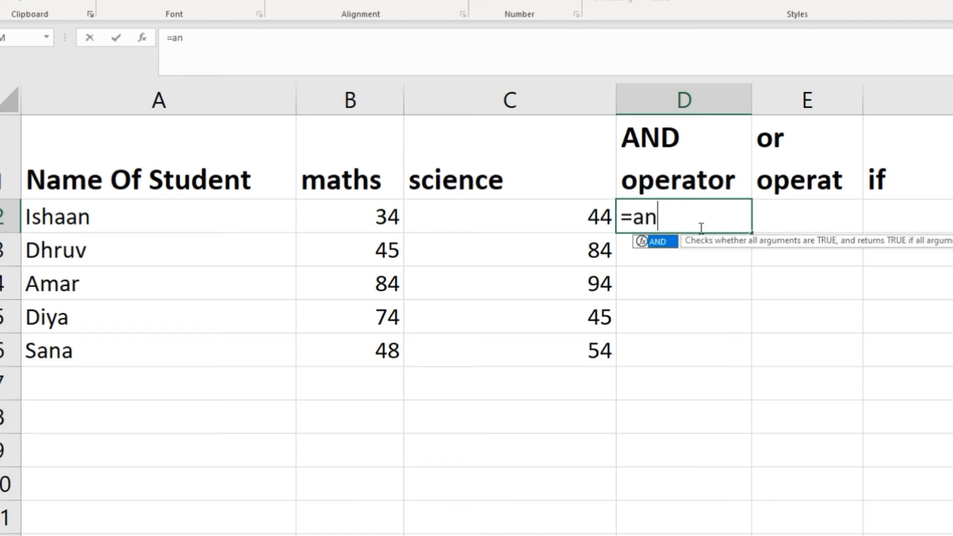
pyautogui.write('d(')
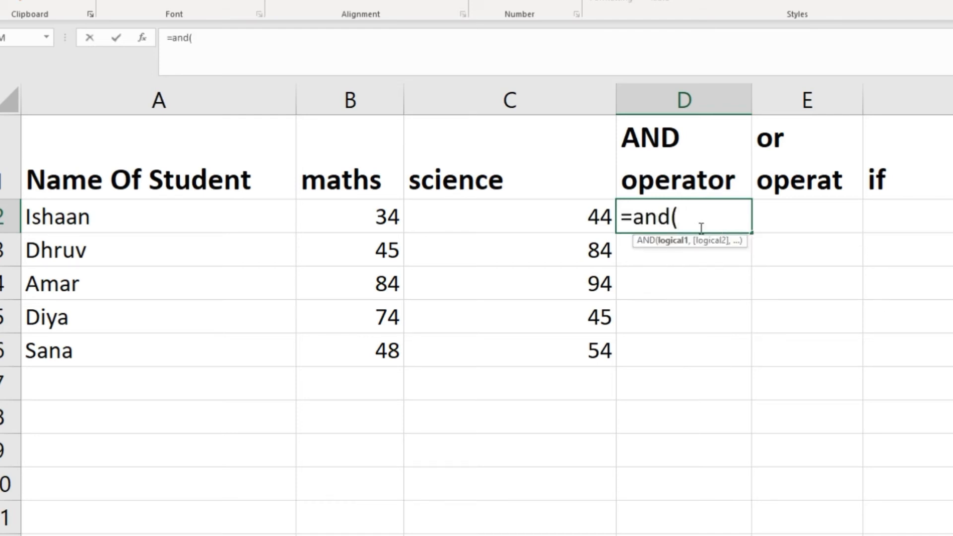
pyautogui.click(383, 218)
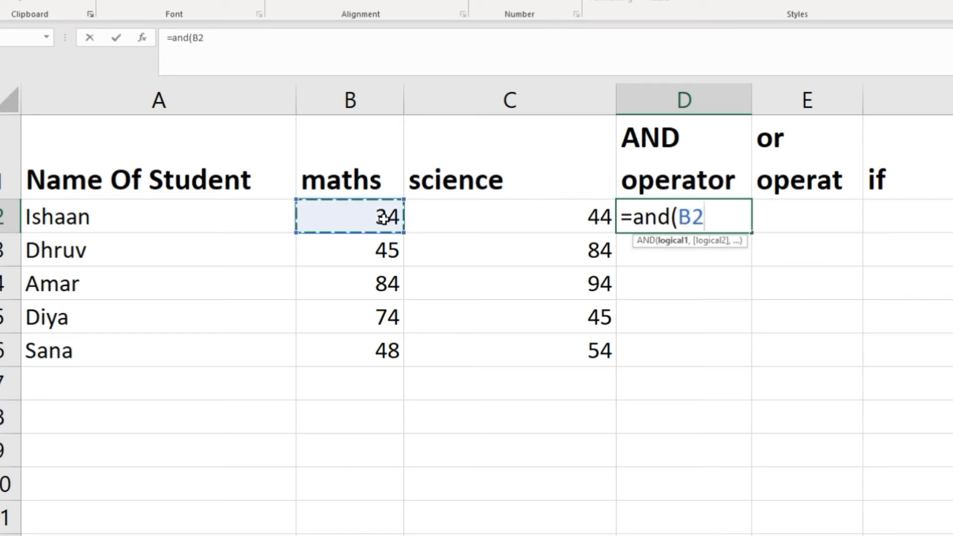
pyautogui.write('>')
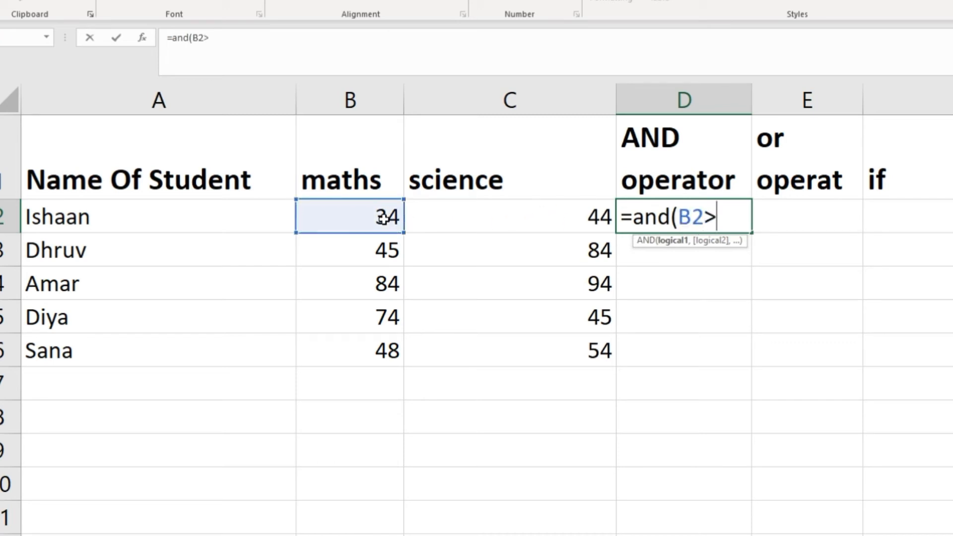
pyautogui.write('50,')
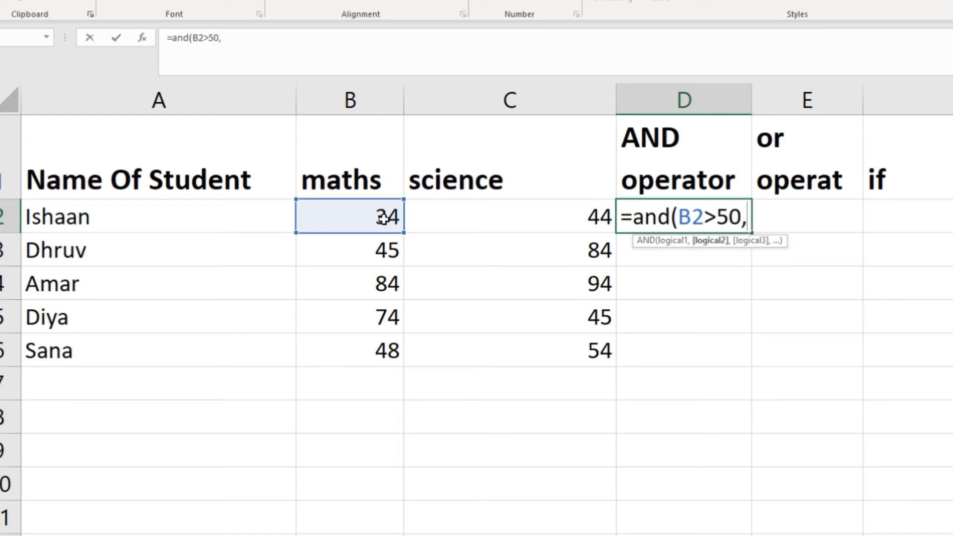
# Complete the AND formula with C2>50 as the second condition and fill it from D2 down through D6
pyautogui.click(437, 215)
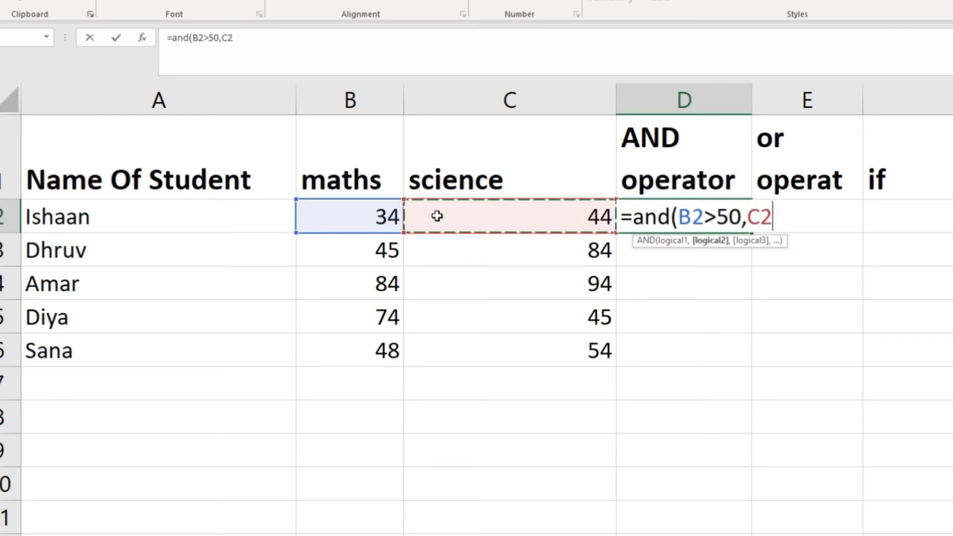
pyautogui.write('>')
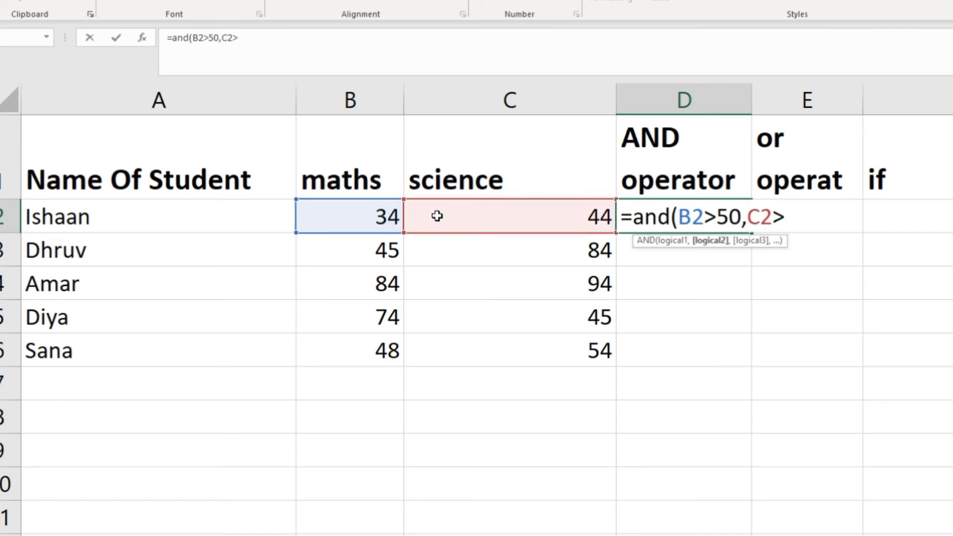
pyautogui.write('50)')
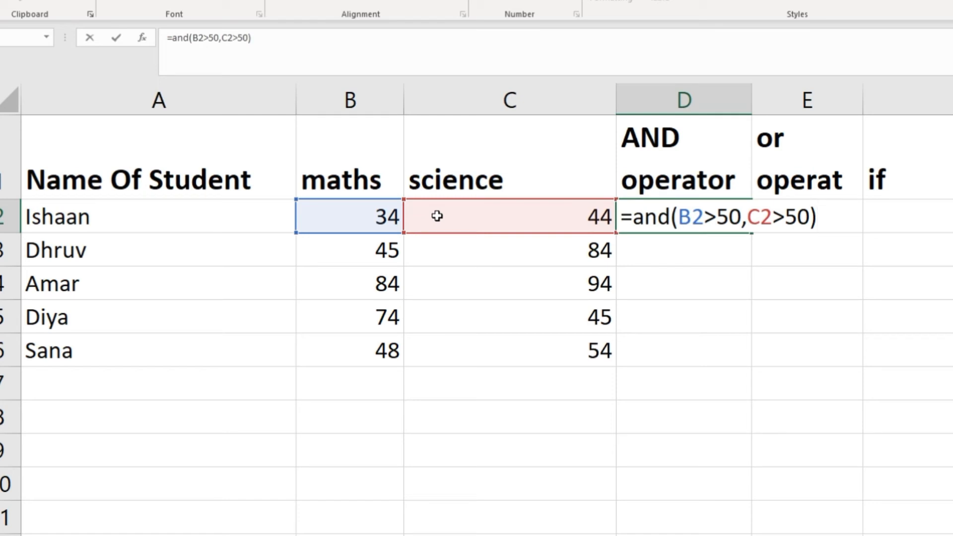
pyautogui.press('Return')
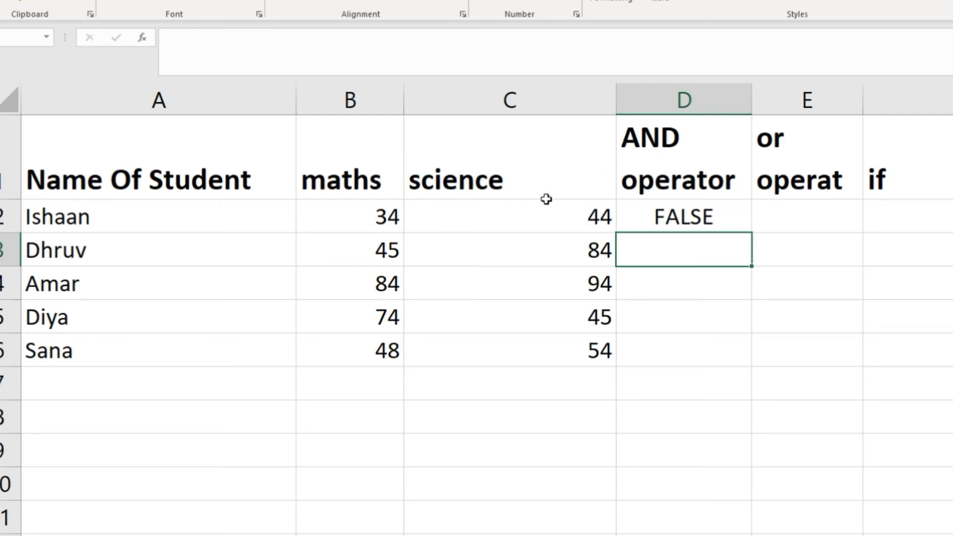
pyautogui.click(688, 212)
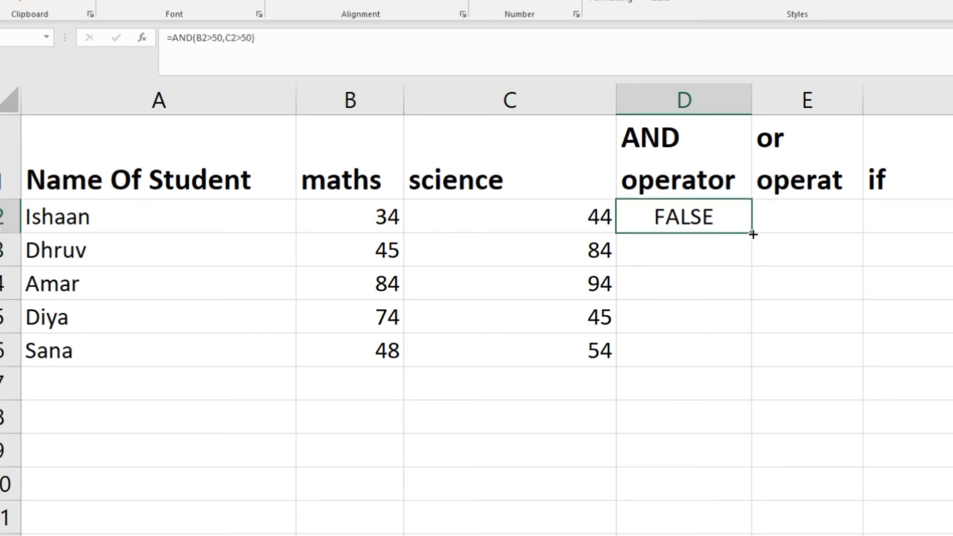
pyautogui.moveTo(752, 234); pyautogui.dragTo(741, 361)
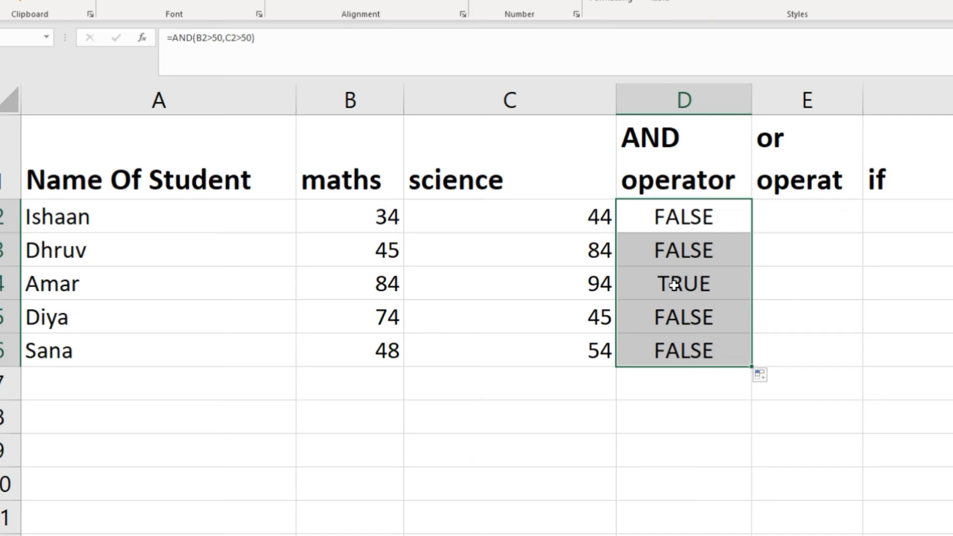
# Start an OR formula in E2 with B2>50 as its first condition
pyautogui.click(781, 224)
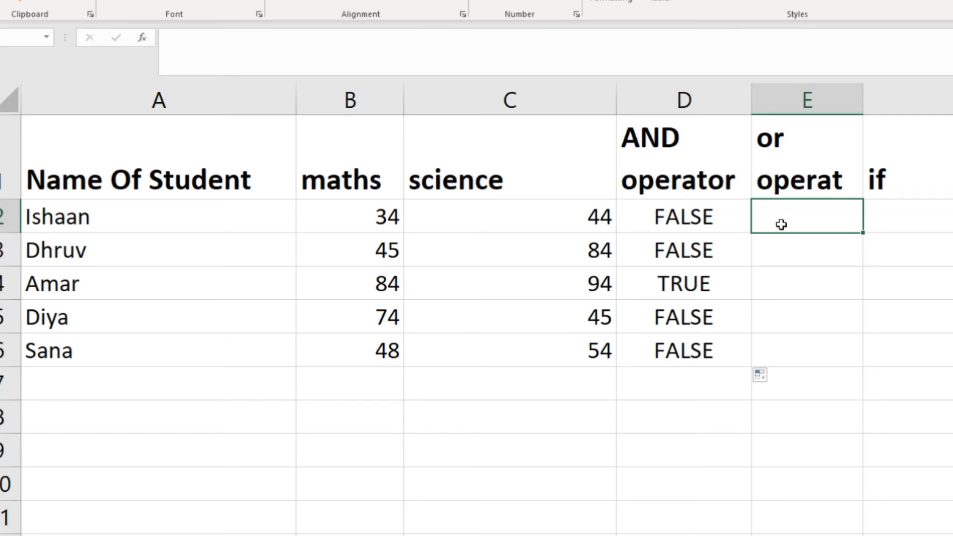
pyautogui.write('=or')
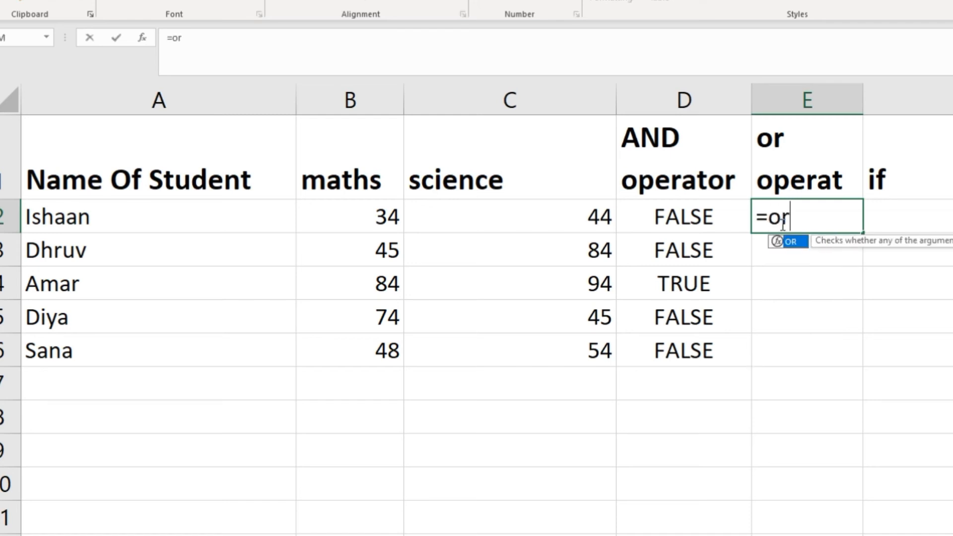
pyautogui.write('(')
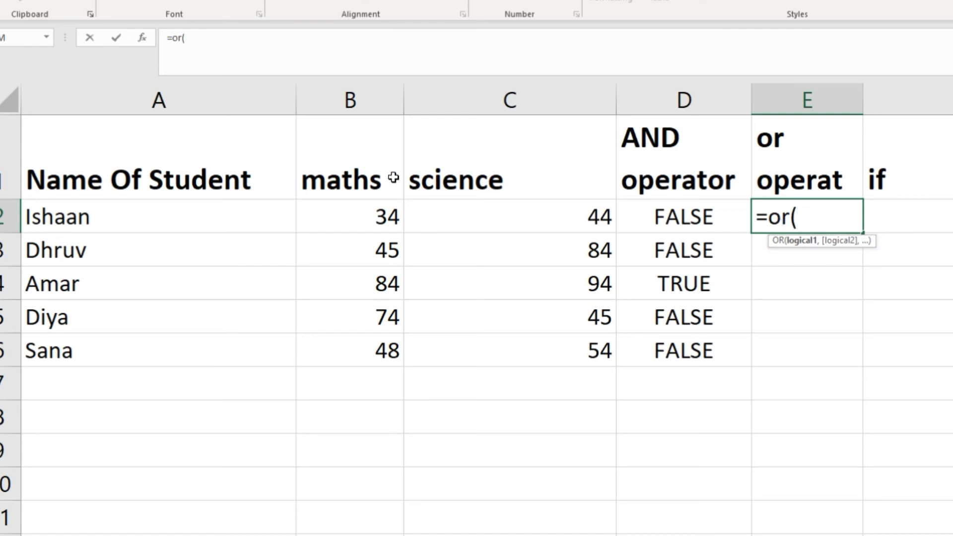
pyautogui.click(370, 229)
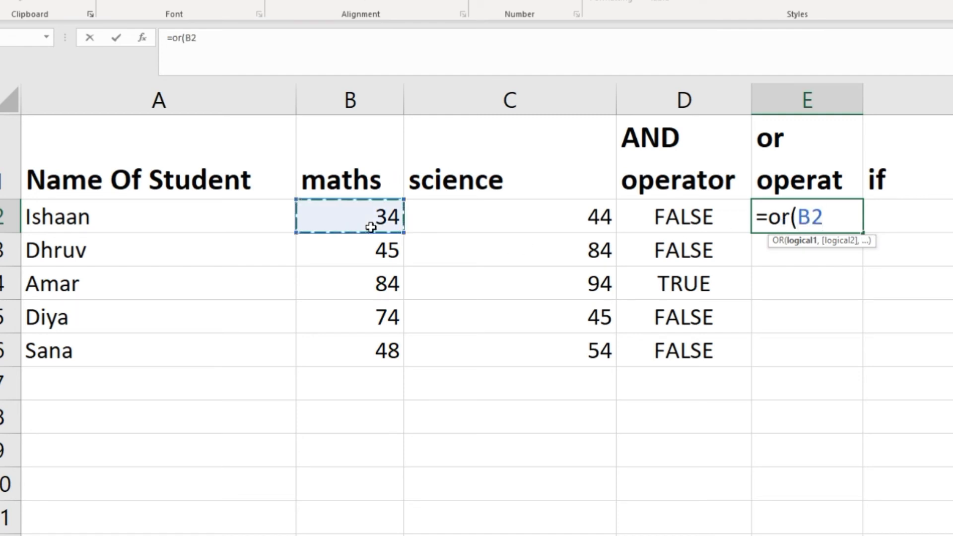
pyautogui.write('>5')
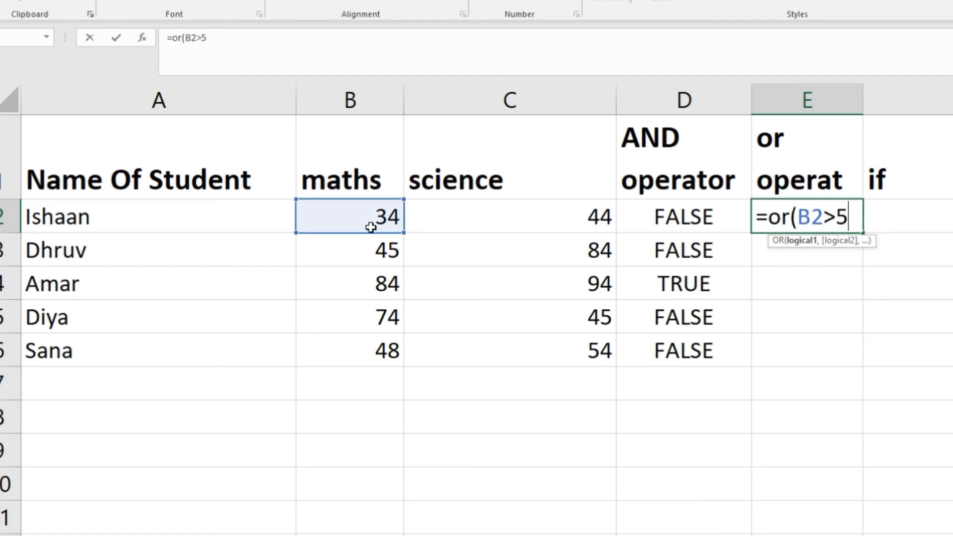
pyautogui.write('0,')
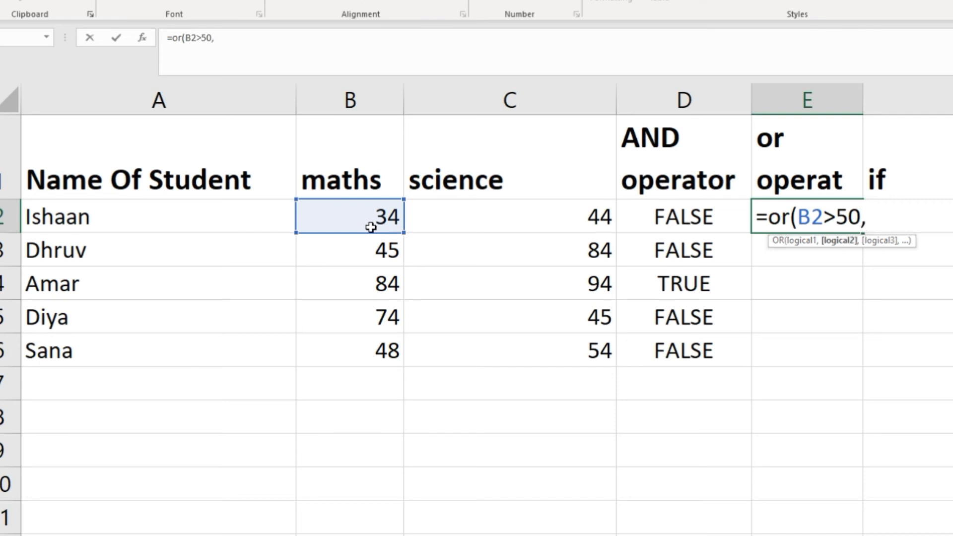
# Complete the OR formula with C2>50 as the second condition and fill it from E2 down through E6
pyautogui.click(433, 218)
pyautogui.write('>50')
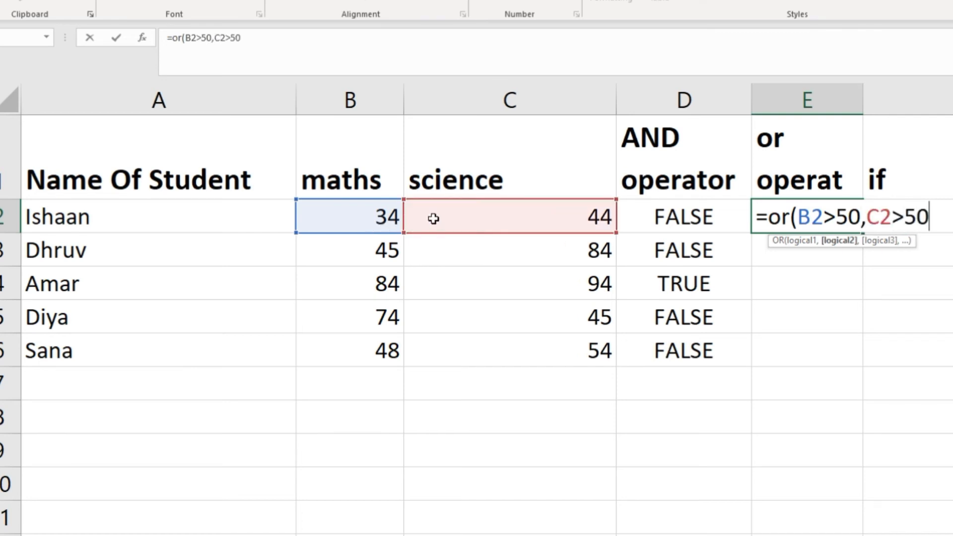
pyautogui.write(')')
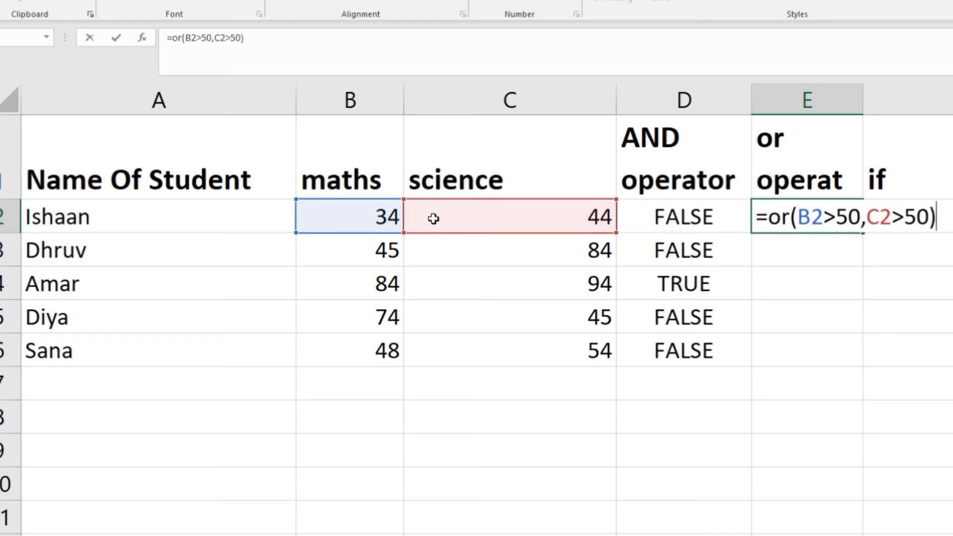
pyautogui.press('Return')
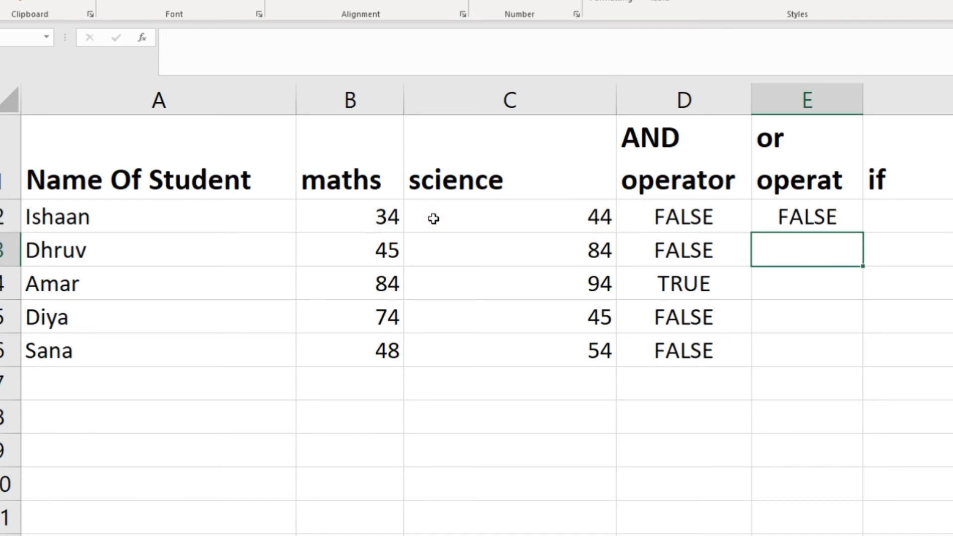
pyautogui.click(791, 217)
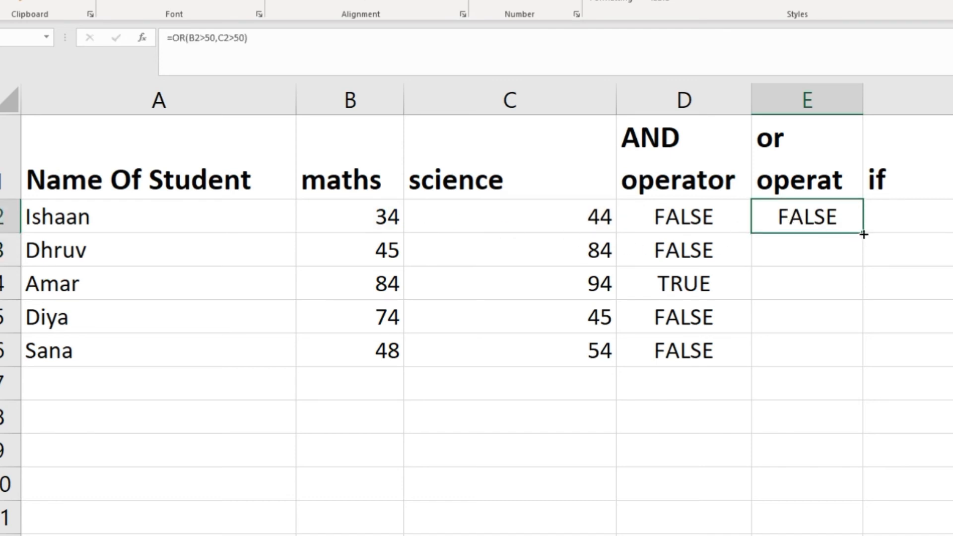
pyautogui.moveTo(863, 234); pyautogui.dragTo(853, 373)
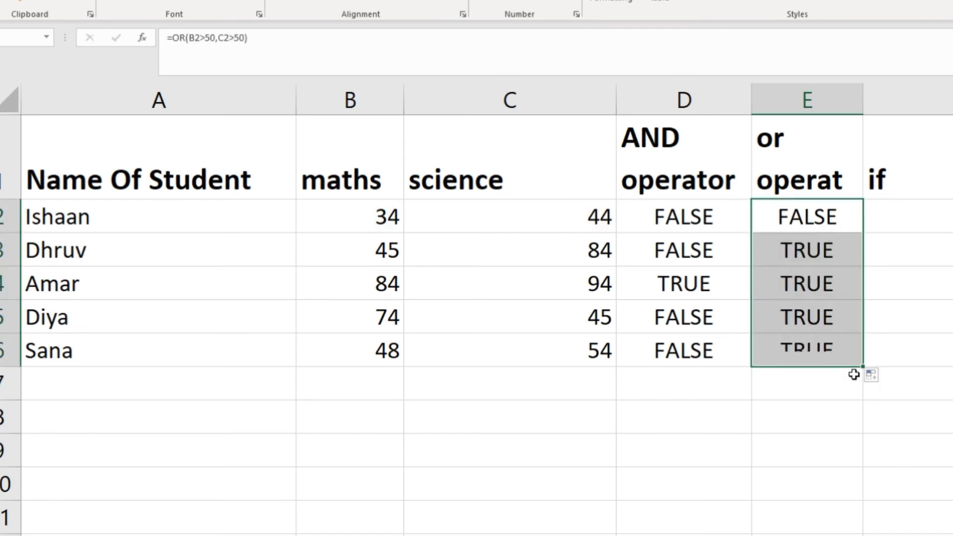
# Check the maths and science scores in rows 3 to 5 against their OR results
pyautogui.click(394, 263)
pyautogui.click(516, 257)
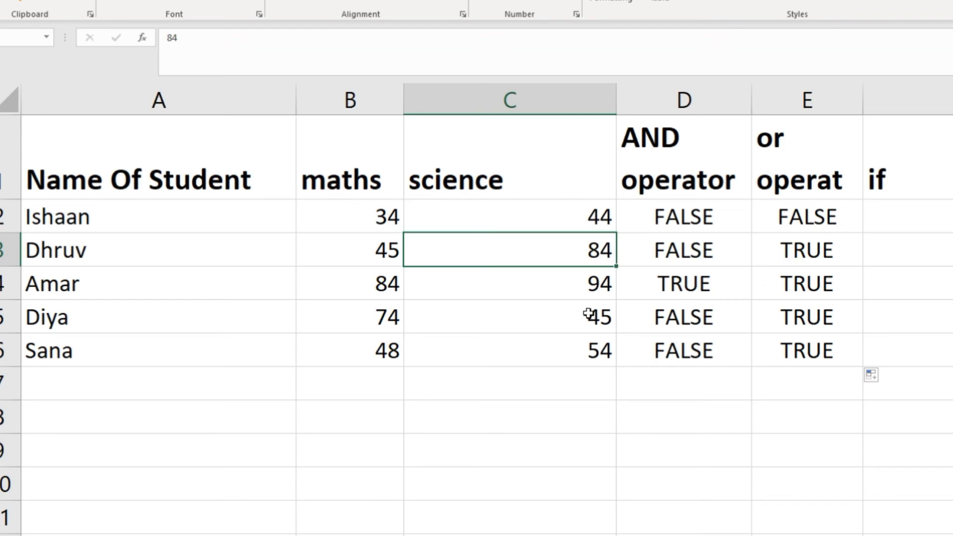
pyautogui.click(361, 281)
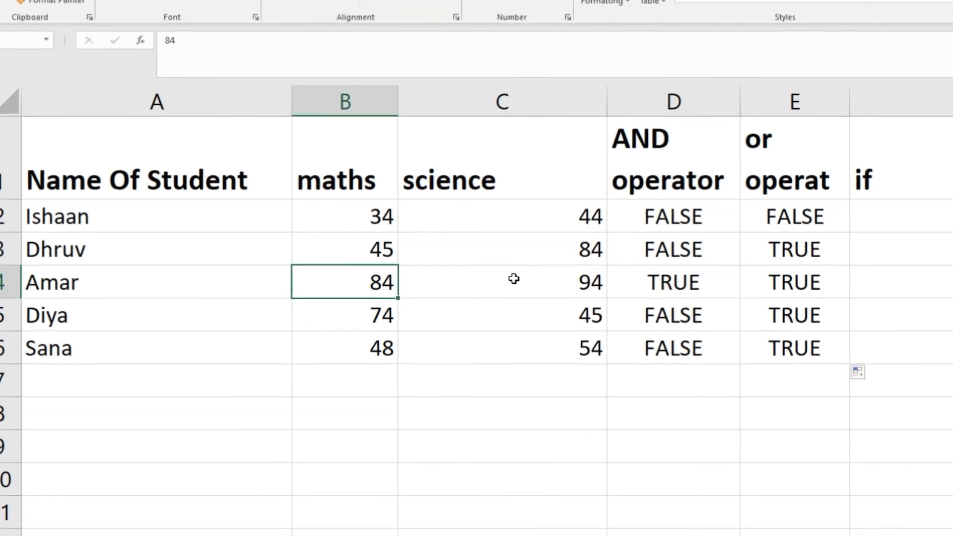
pyautogui.click(518, 279)
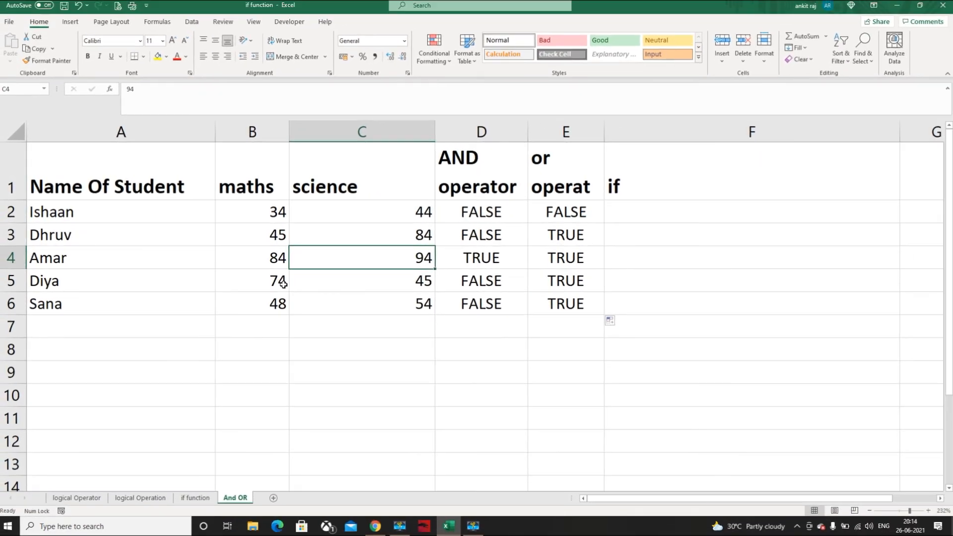
pyautogui.click(282, 283)
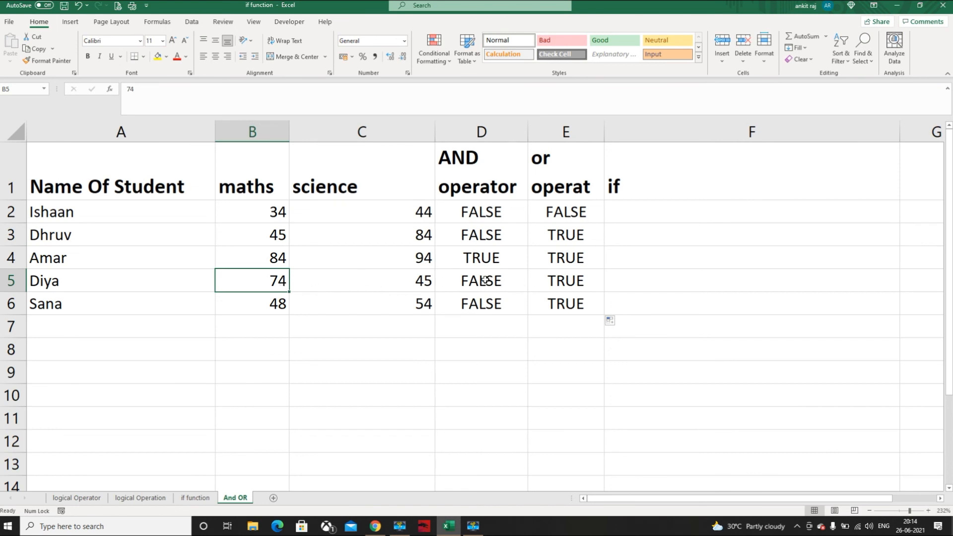
# Start an IF formula in F2 with a nested AND whose first condition is B2>50
pyautogui.click(648, 208)
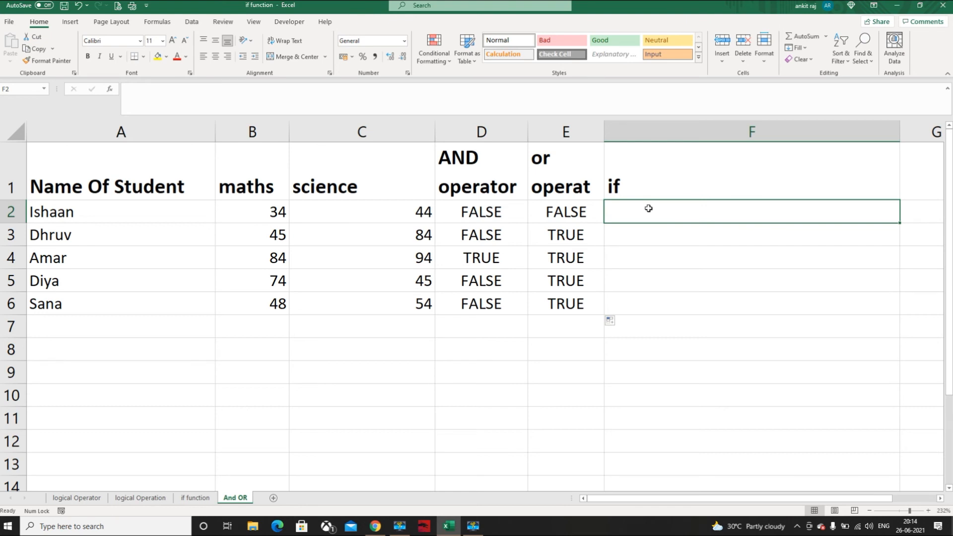
pyautogui.write('If')
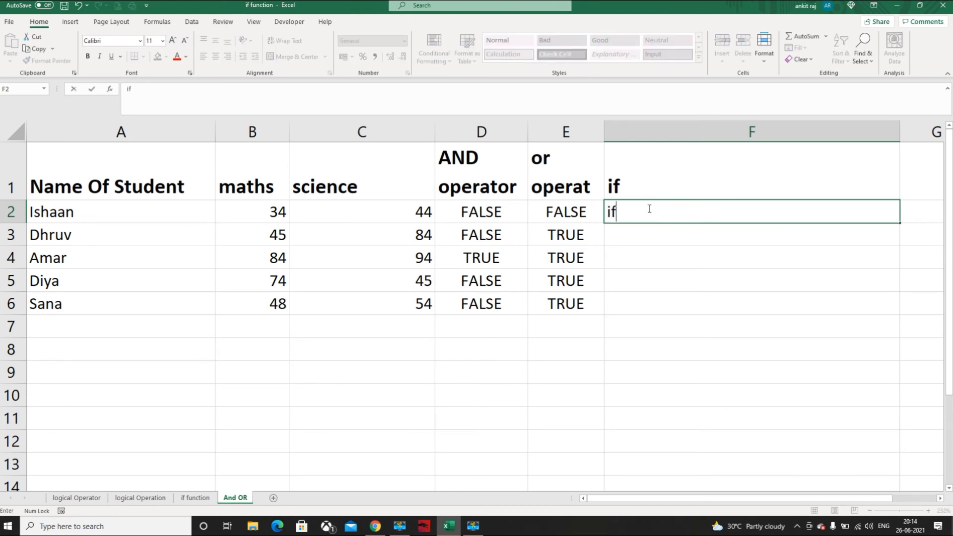
pyautogui.press('BackSpace')
pyautogui.press('BackSpace')
pyautogui.write('=i')
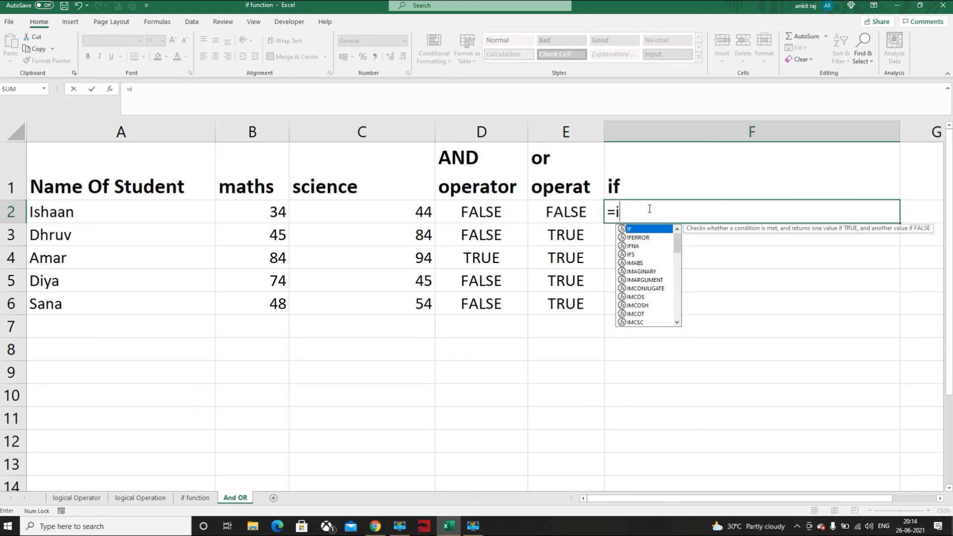
pyautogui.write('f')
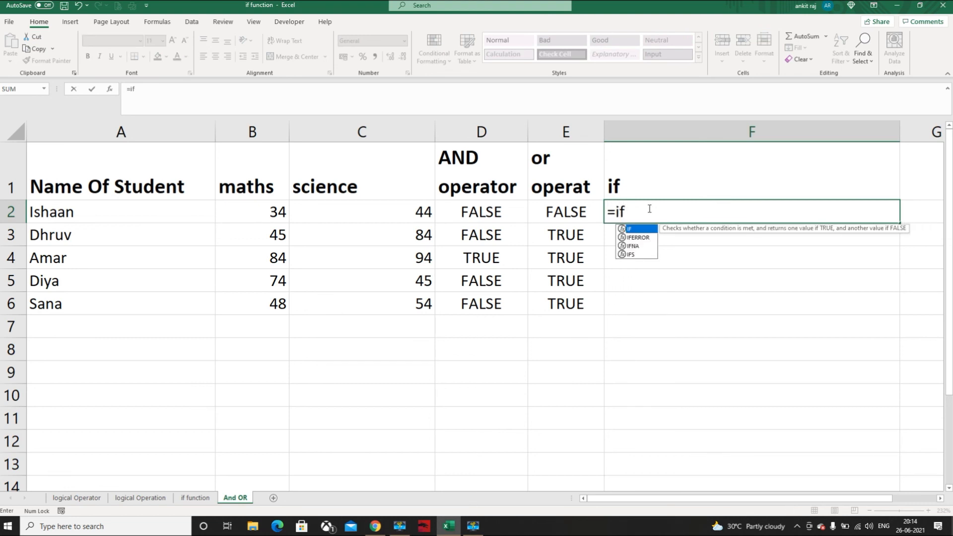
pyautogui.write('(a')
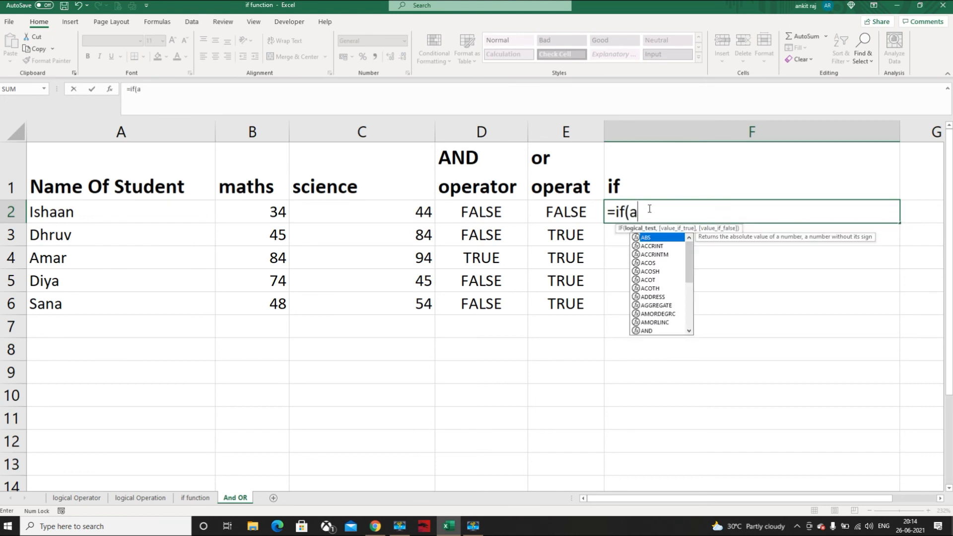
pyautogui.write('nd(')
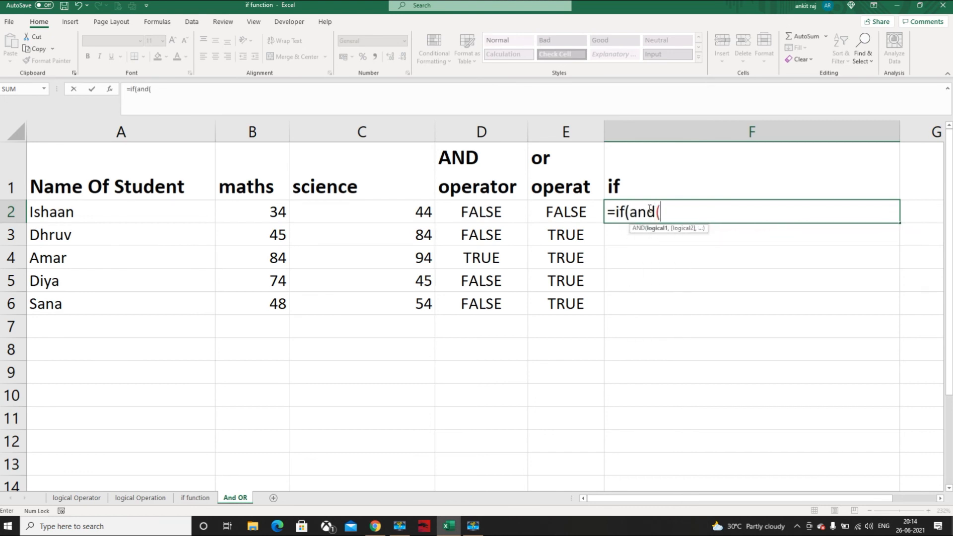
pyautogui.click(272, 207)
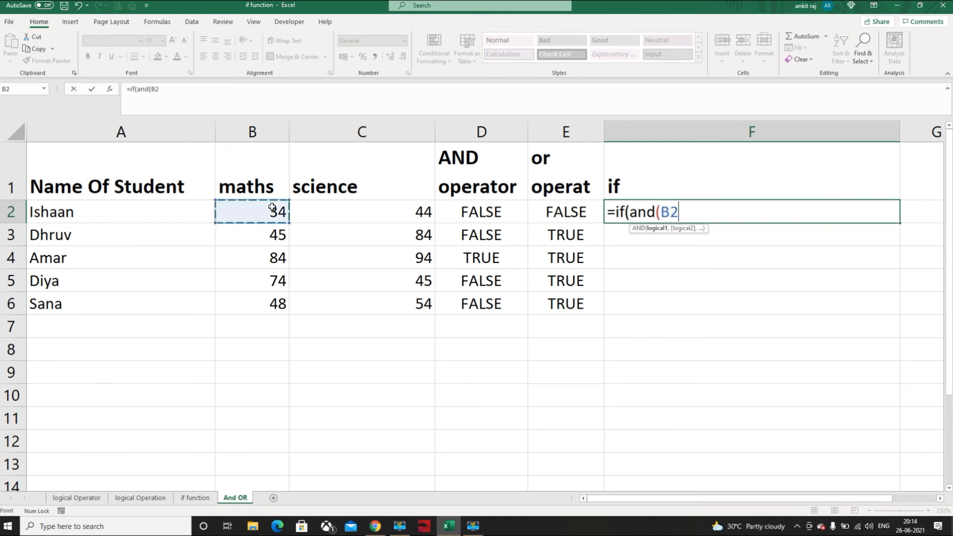
pyautogui.write('>50')
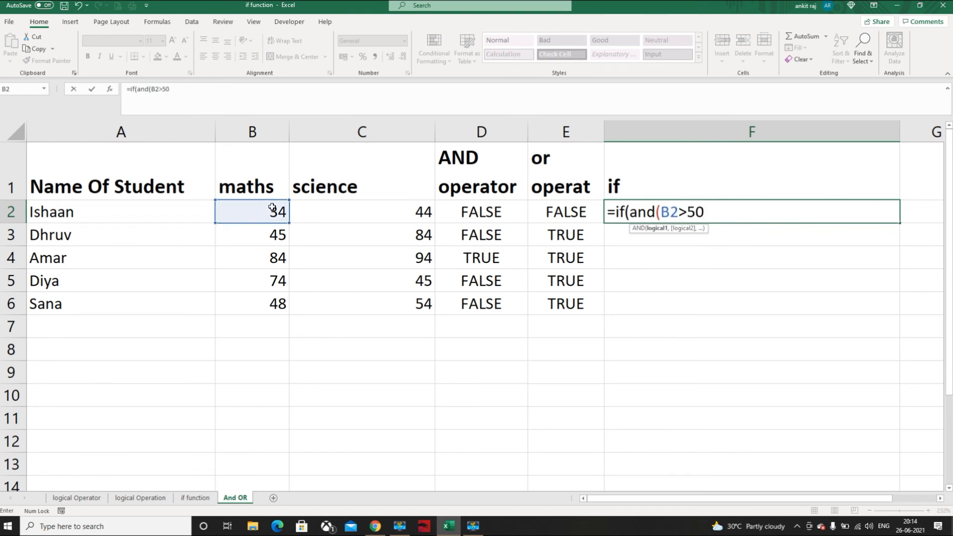
pyautogui.write(',')
# Add C2>50 as the second condition of the nested AND and close the AND function
pyautogui.click(314, 209)
pyautogui.write('>5')
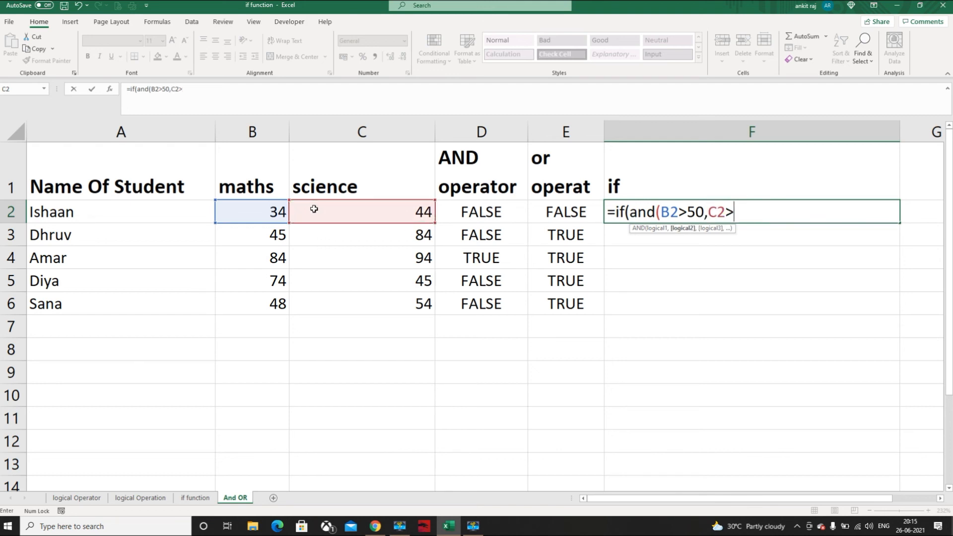
pyautogui.write('0)')
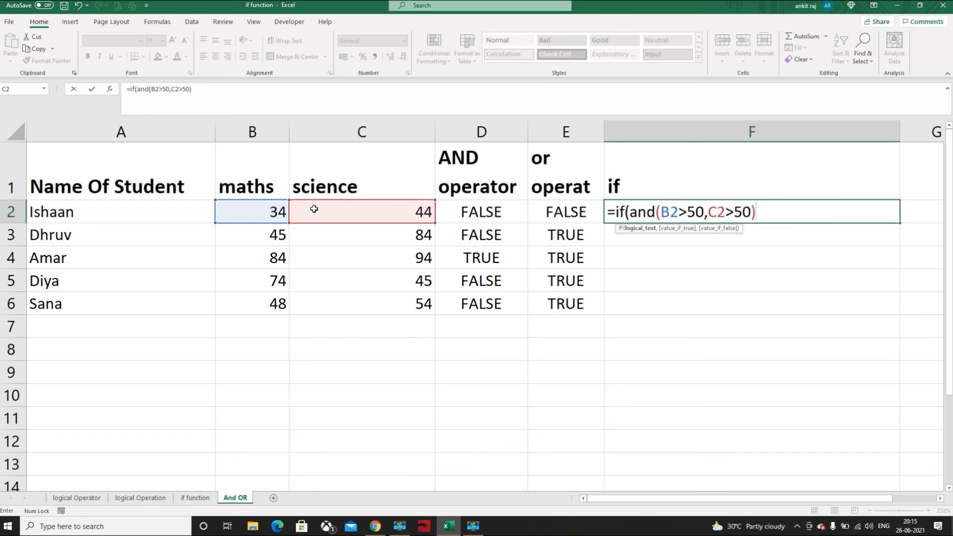
pyautogui.write(',"pass"')
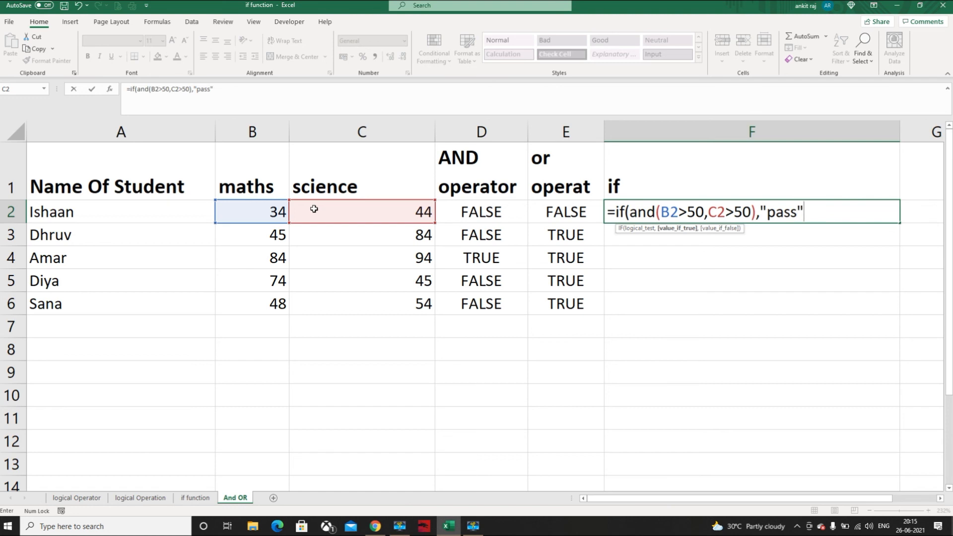
pyautogui.write(',"fail")')
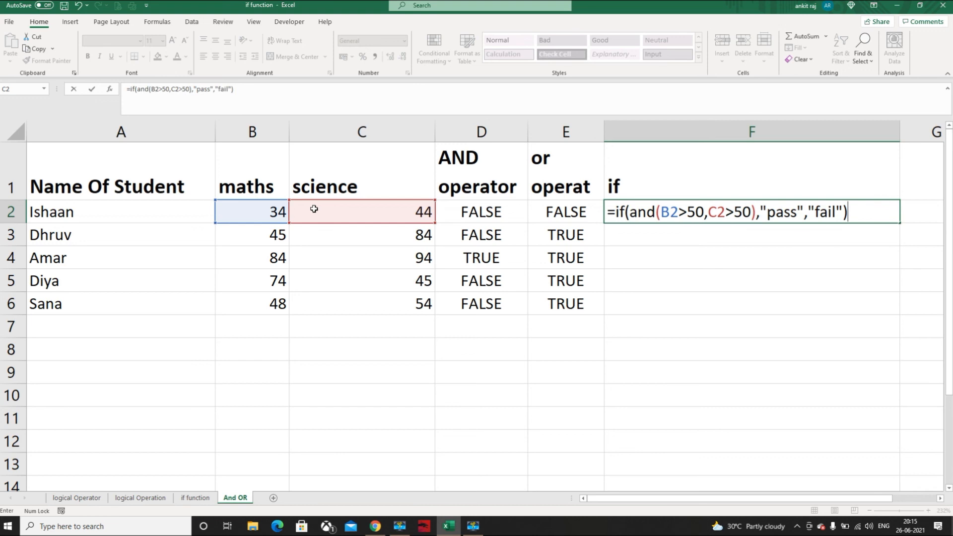
# Complete the IF formula with "pass" if true and "fail" if false, and fill it from F2 down through F6
pyautogui.press('Return')
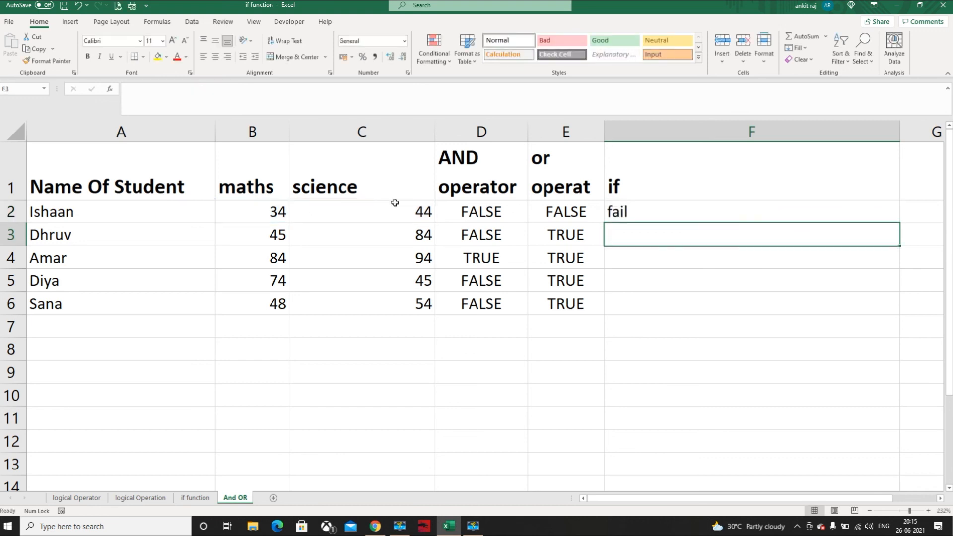
pyautogui.click(692, 203)
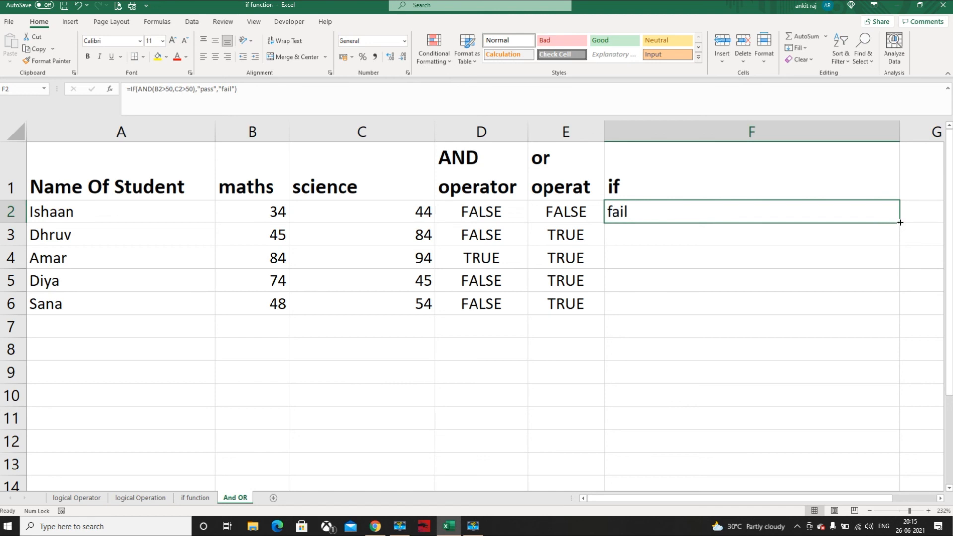
pyautogui.moveTo(900, 223); pyautogui.dragTo(900, 222)
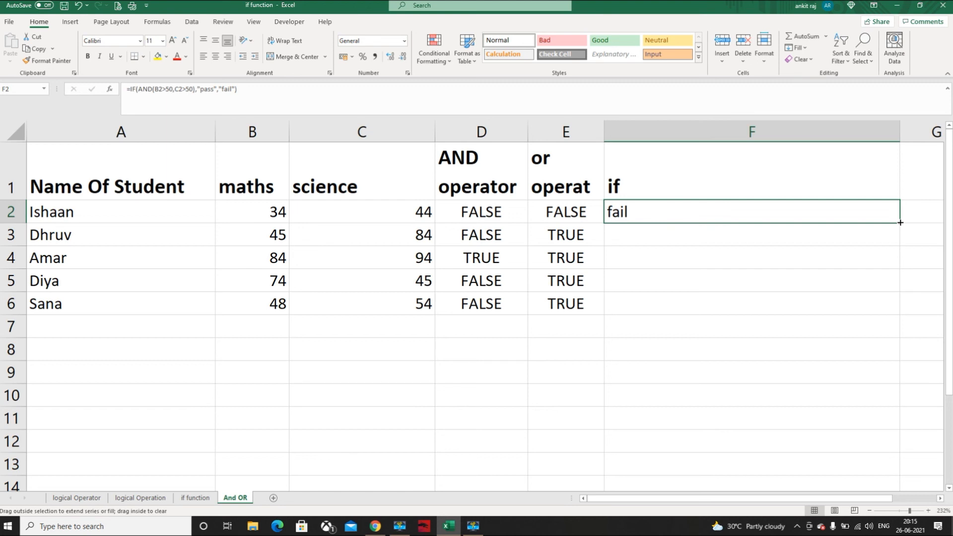
pyautogui.moveTo(900, 223); pyautogui.dragTo(899, 312)
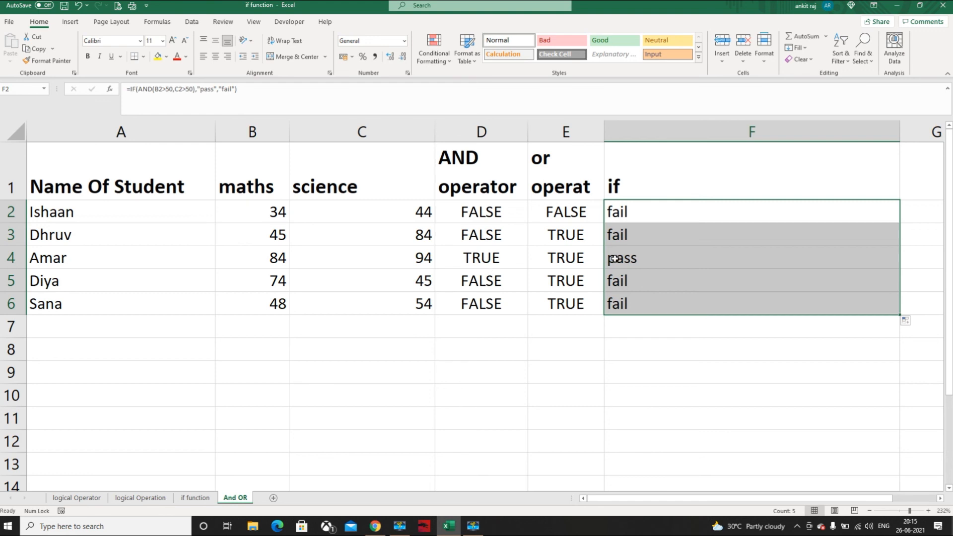
# Replace AND with OR in the F2 formula and fill the changed formula down through F6
pyautogui.doubleClick(665, 211)
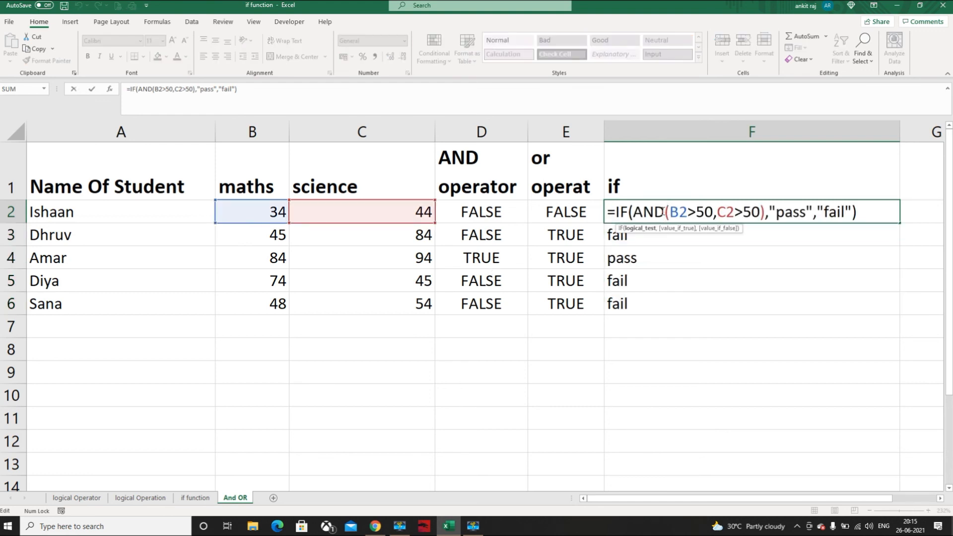
pyautogui.press('BackSpace')
pyautogui.press('BackSpace')
pyautogui.press('BackSpace')
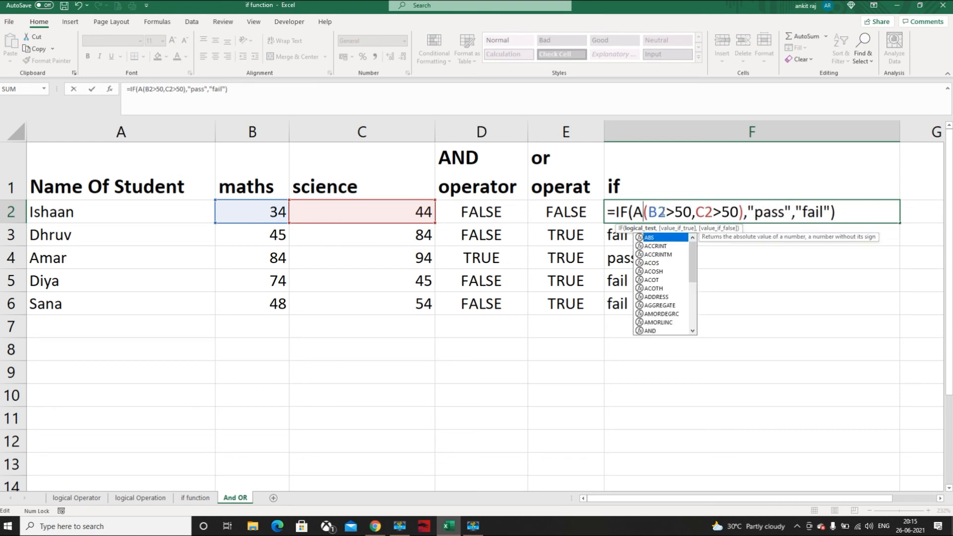
pyautogui.write('or')
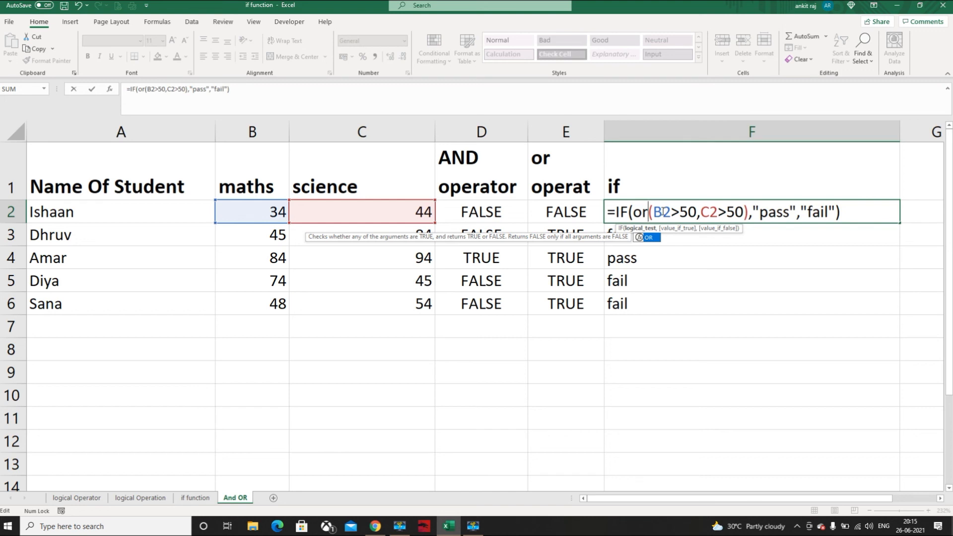
pyautogui.press('Return')
pyautogui.click(675, 213)
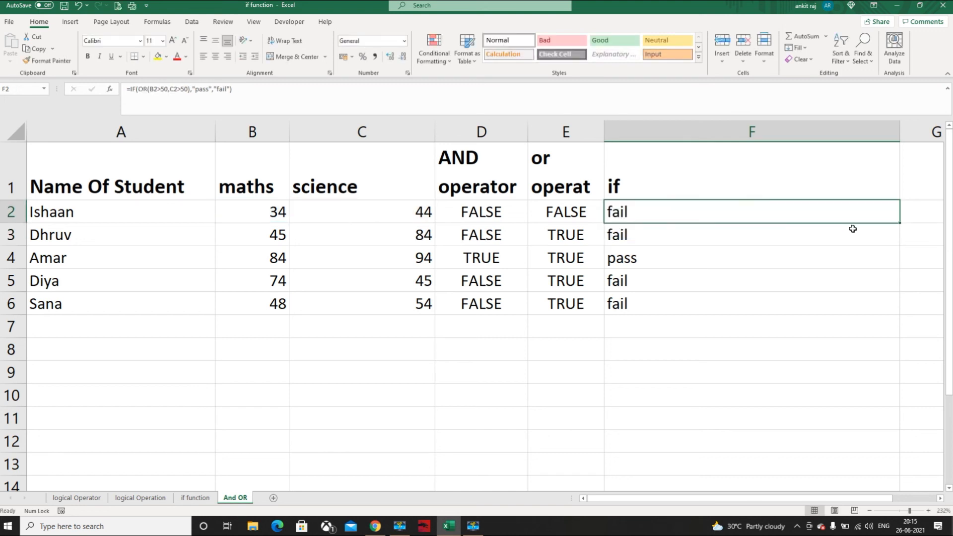
pyautogui.moveTo(900, 225); pyautogui.dragTo(887, 318)
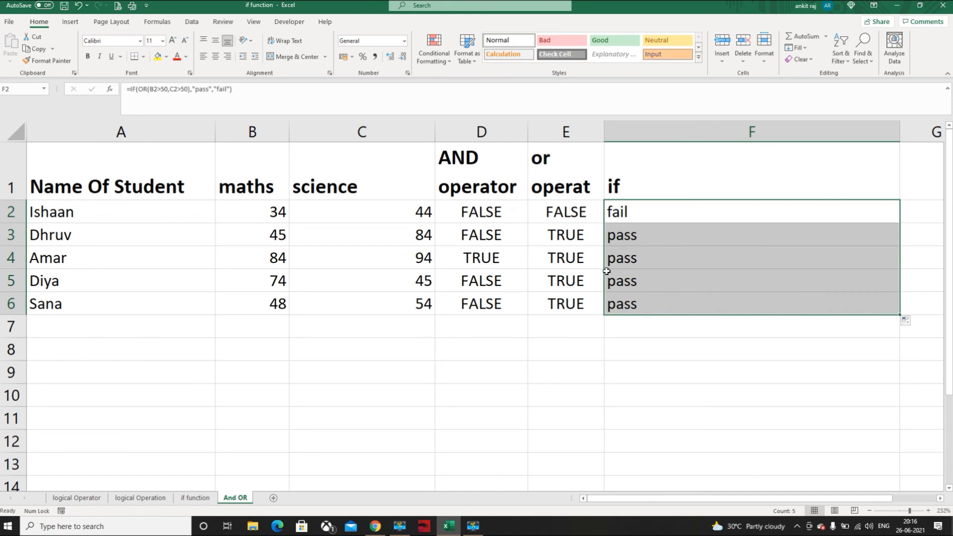